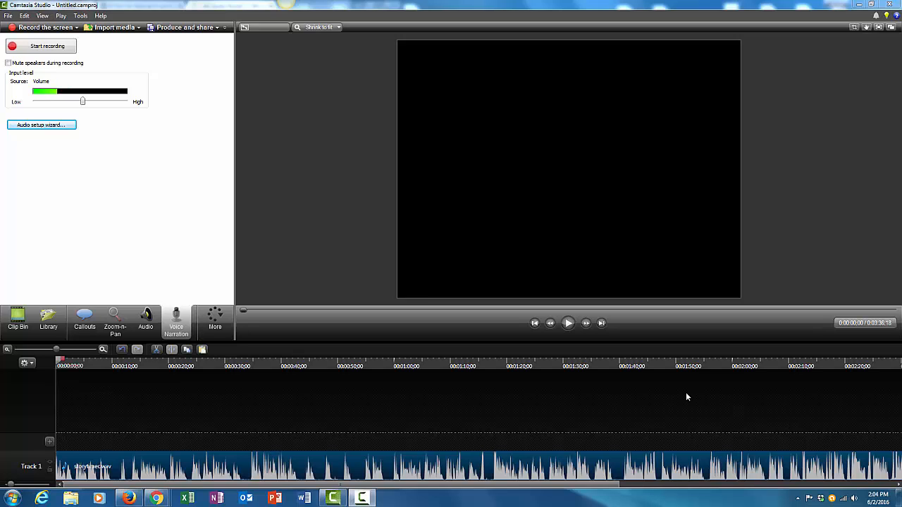
- Play back the narration and scrub around the 20-second mark to find an unwanted sound
click(568, 323)
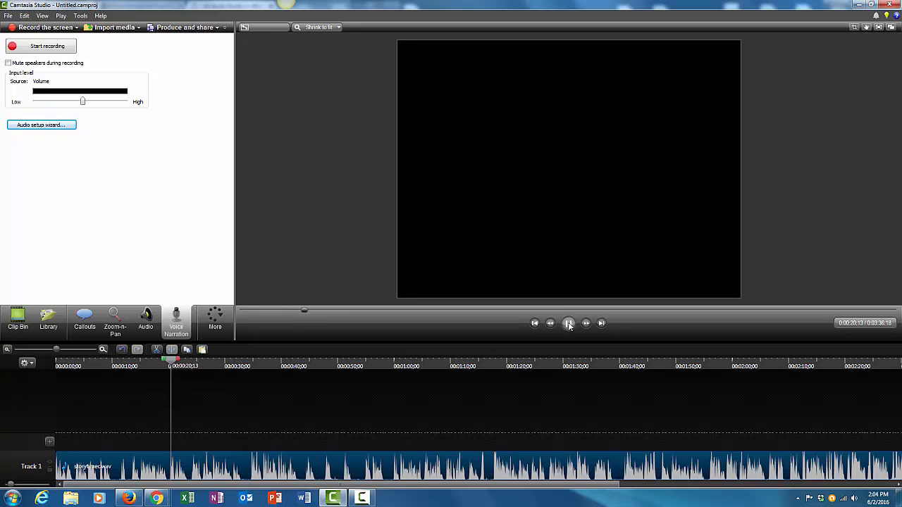
click(568, 323)
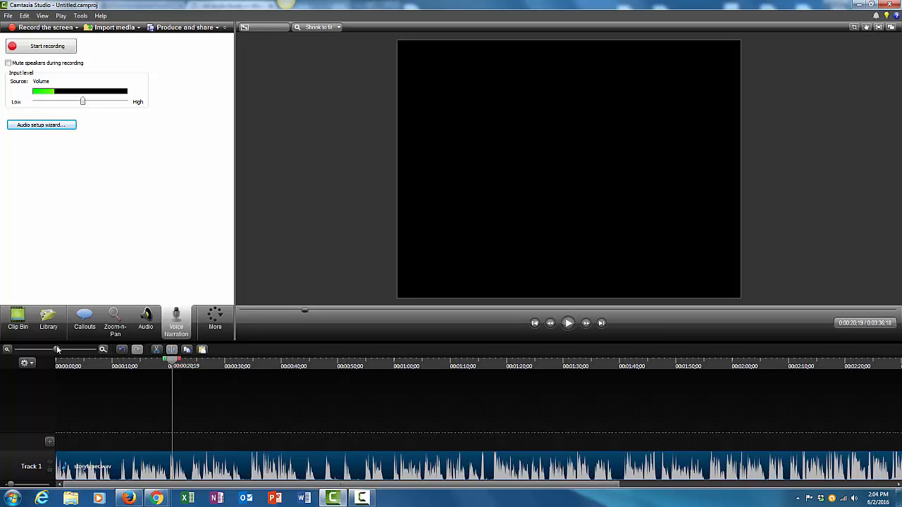
drag(57, 350, 74, 351)
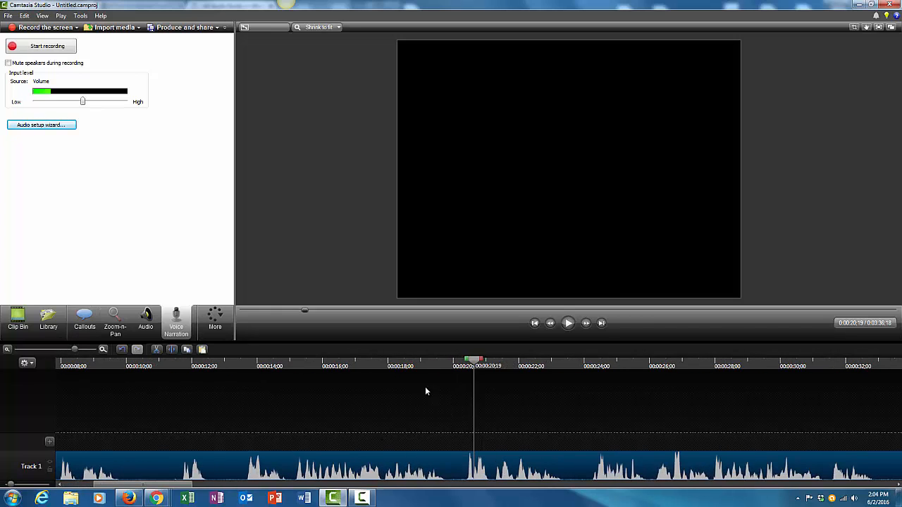
drag(474, 362, 444, 363)
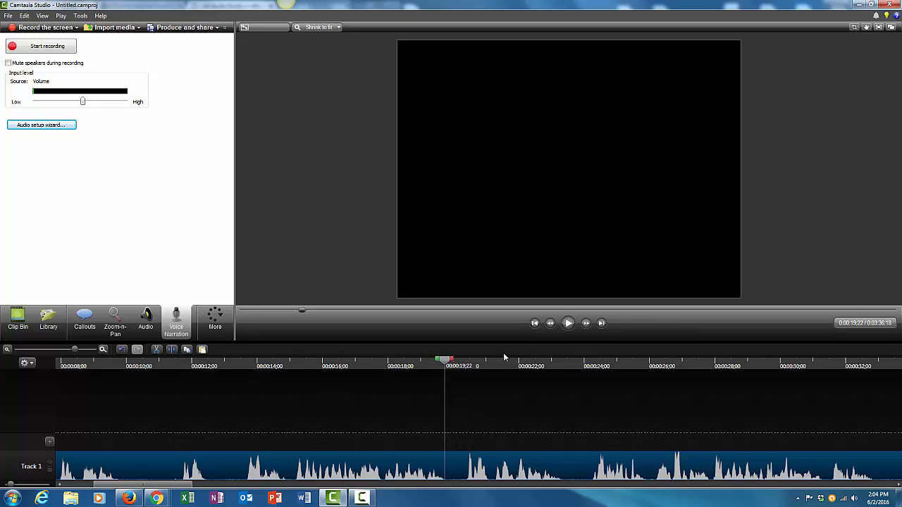
click(568, 323)
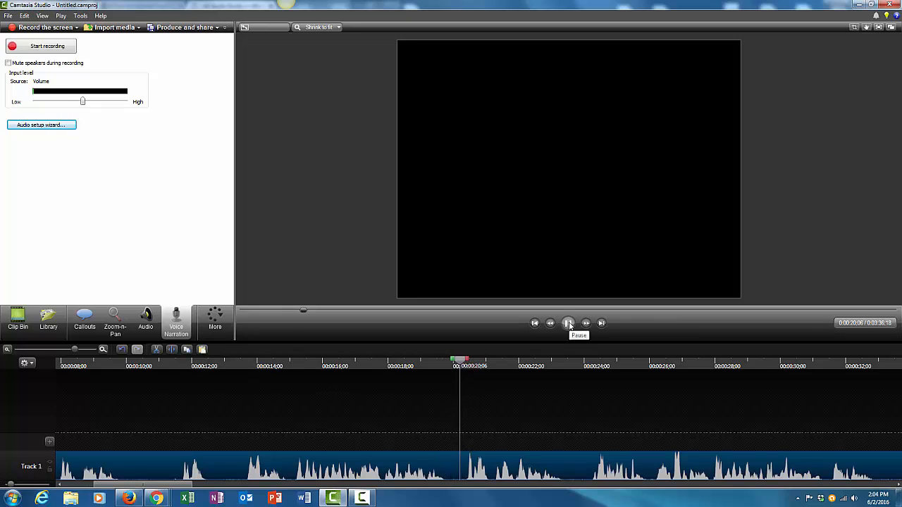
click(569, 324)
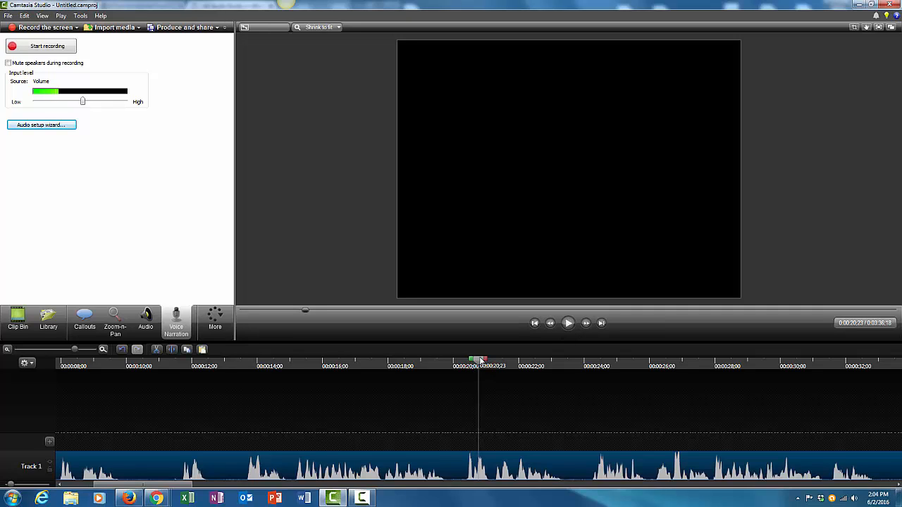
- Select a short stretch of audio just after 00:00:20 and silence it
mouse_move(482, 361)
mouse_down()
mouse_move(447, 361)
mouse_move(472, 362)
mouse_up()
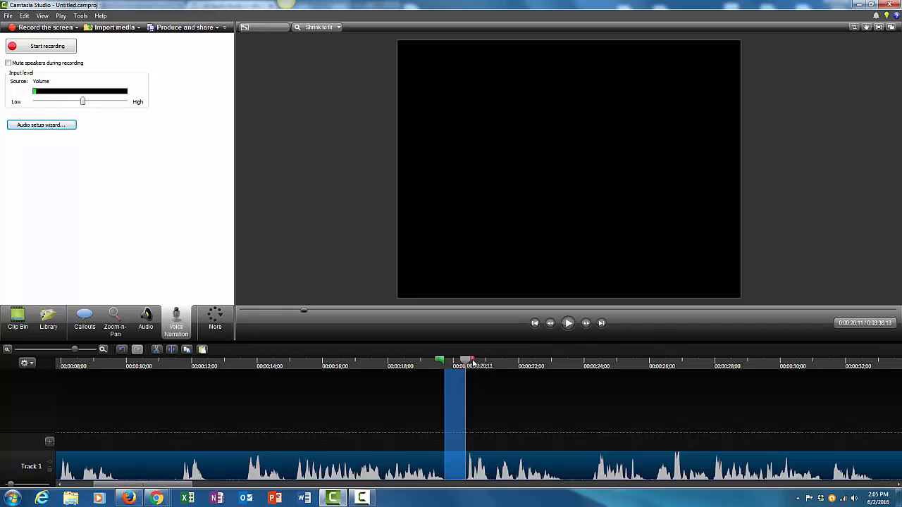
click(144, 317)
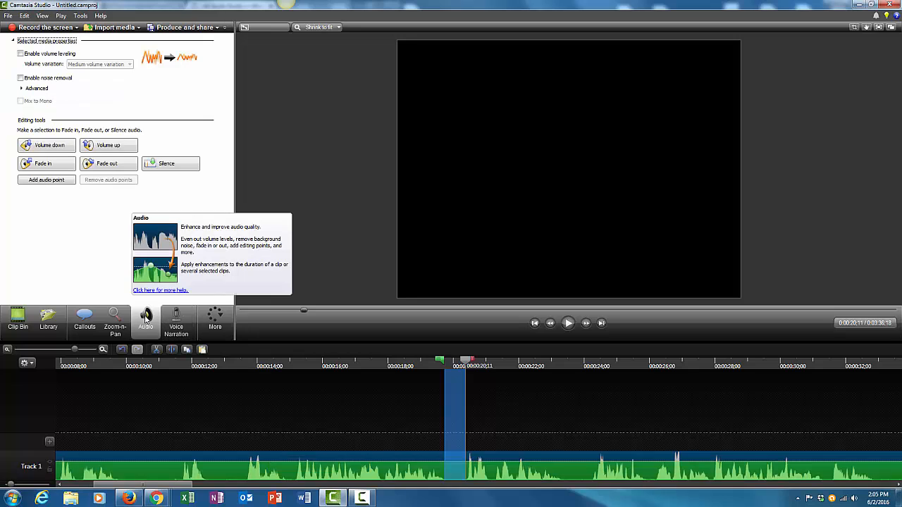
click(160, 168)
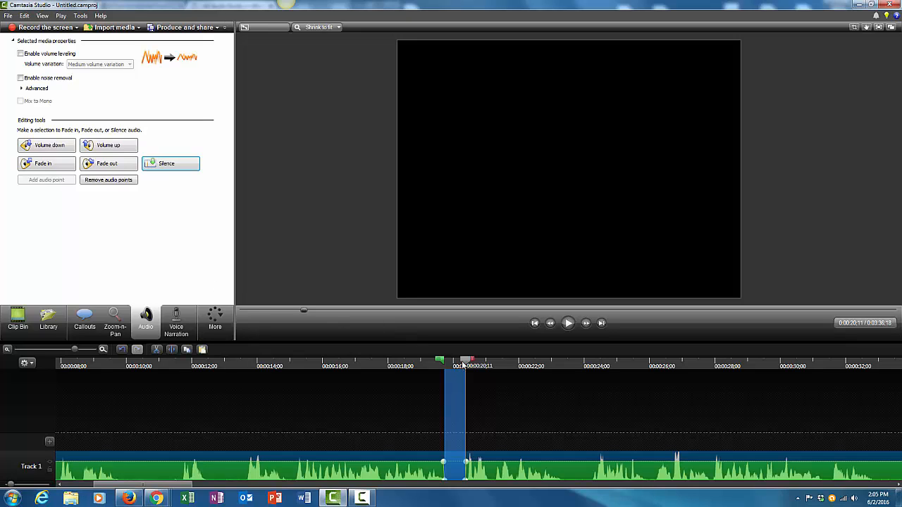
- Select the audio from about 00:00:32 to 00:00:34 and silence it
drag(468, 360, 428, 364)
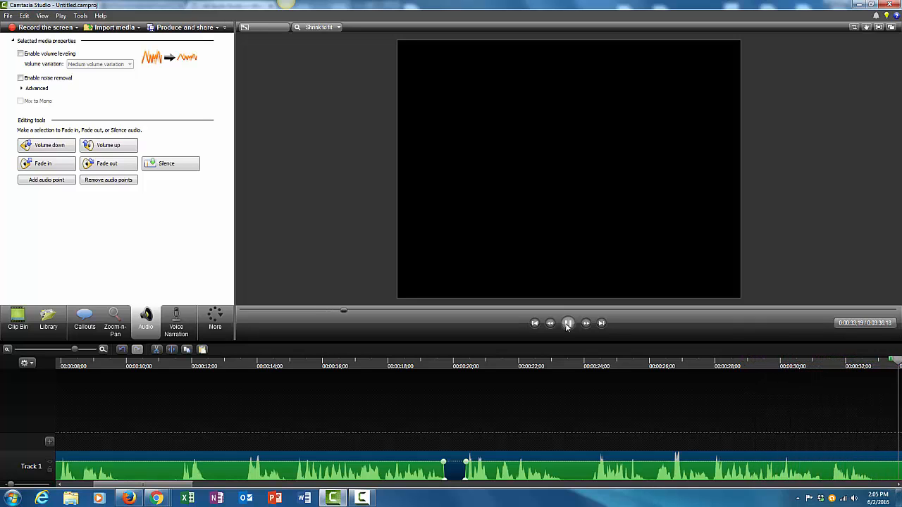
click(568, 324)
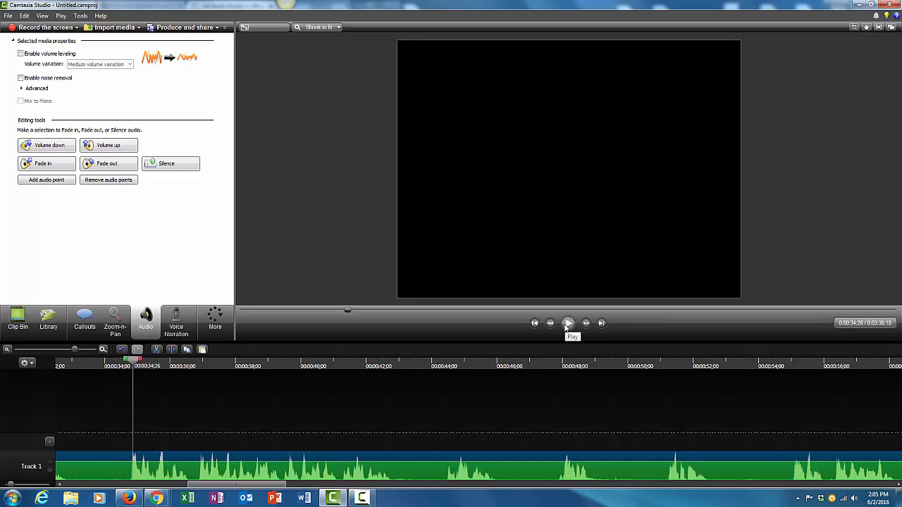
mouse_move(277, 487)
mouse_down()
mouse_move(286, 486)
mouse_move(266, 484)
mouse_up()
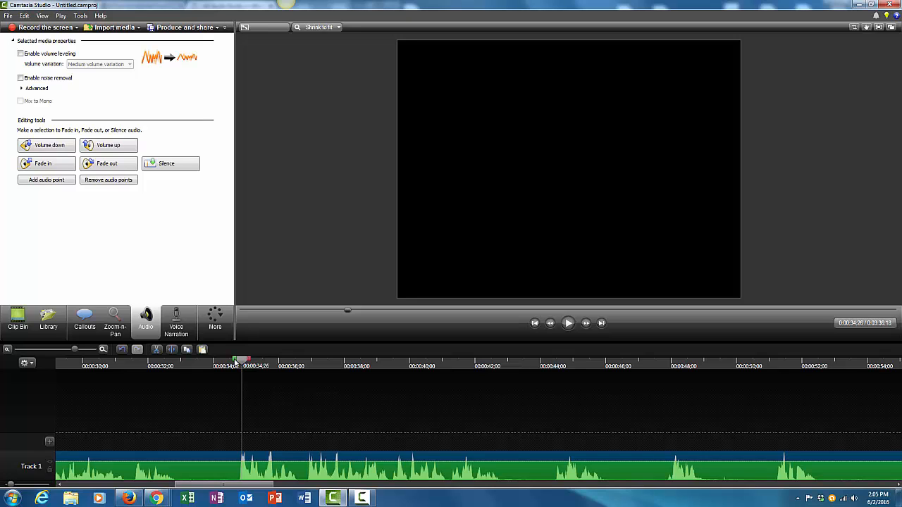
drag(236, 359, 172, 366)
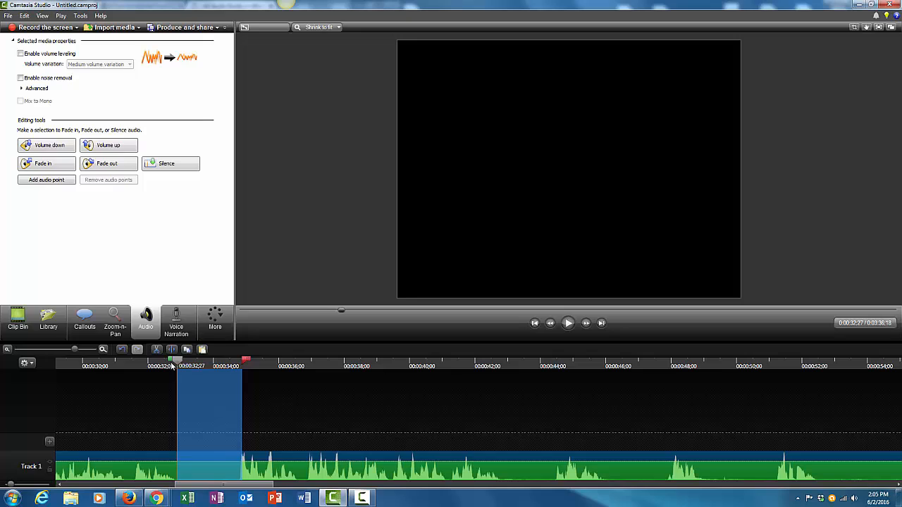
click(166, 165)
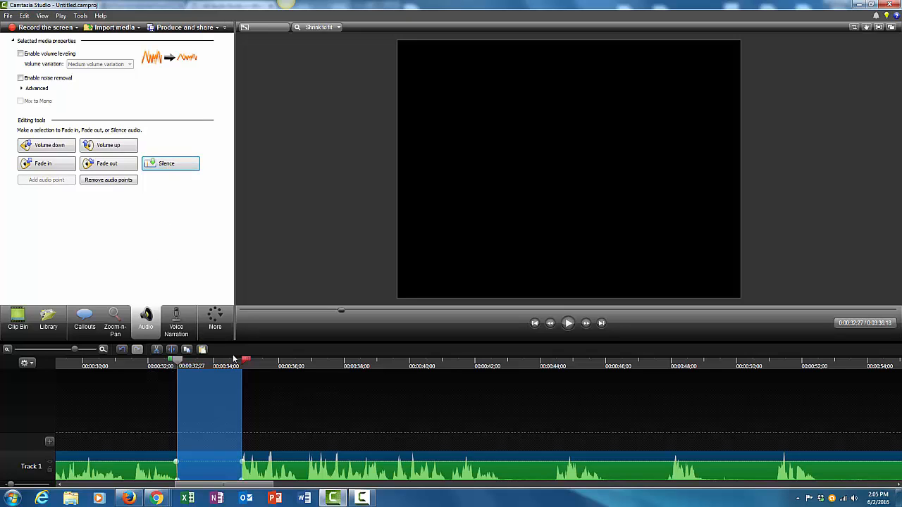
- Play back the silenced section and scrub around the 00:00:36 mark
drag(246, 361, 144, 369)
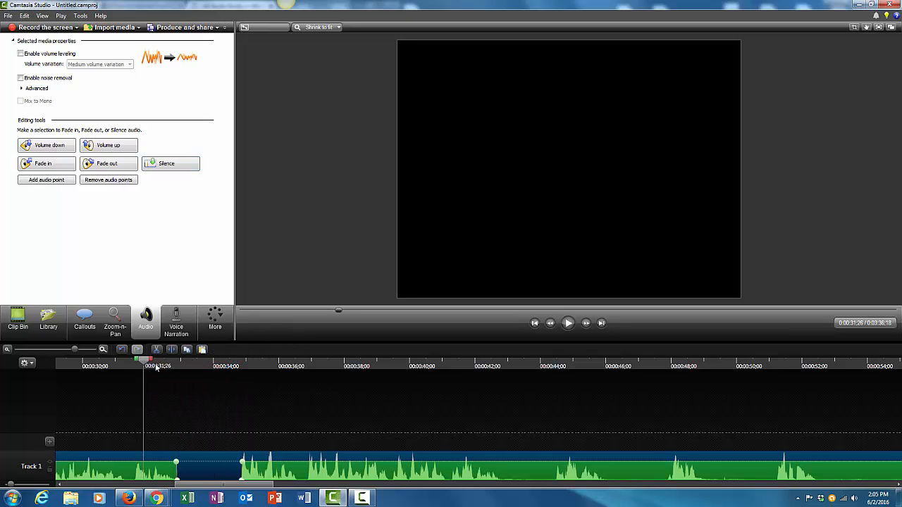
click(568, 325)
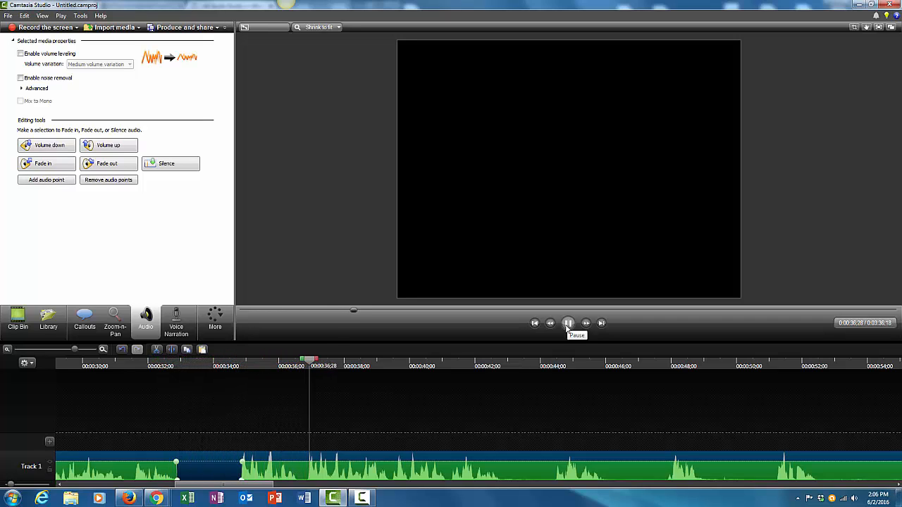
click(568, 324)
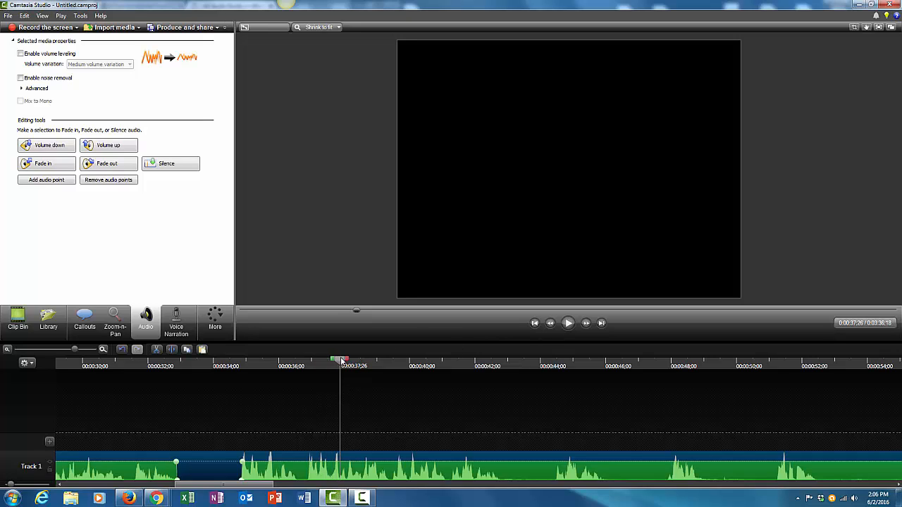
drag(338, 362, 308, 360)
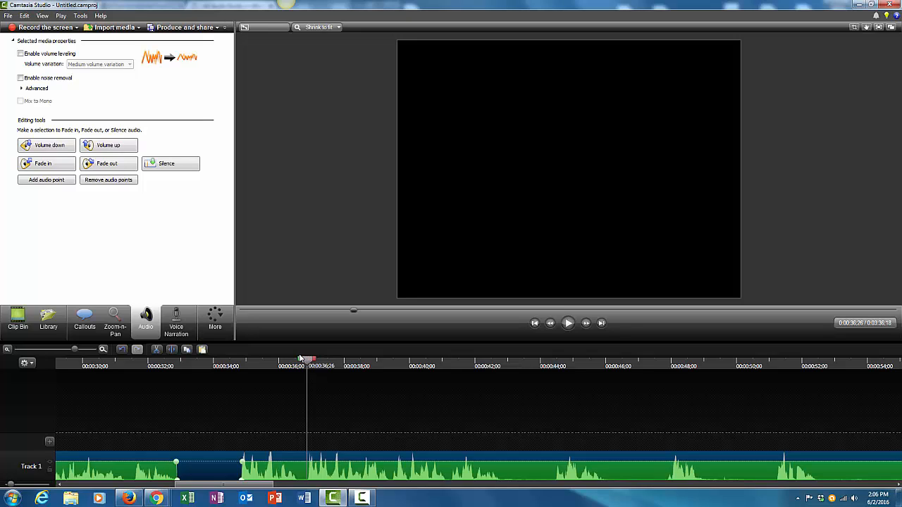
mouse_move(299, 360)
mouse_down()
mouse_move(280, 361)
mouse_move(304, 362)
mouse_up()
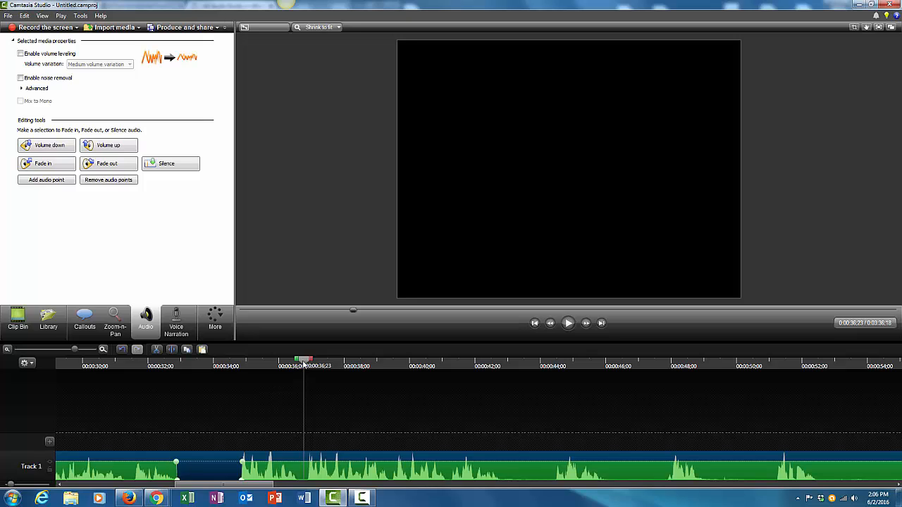
mouse_move(297, 360)
mouse_down()
mouse_move(289, 362)
mouse_move(306, 366)
mouse_up()
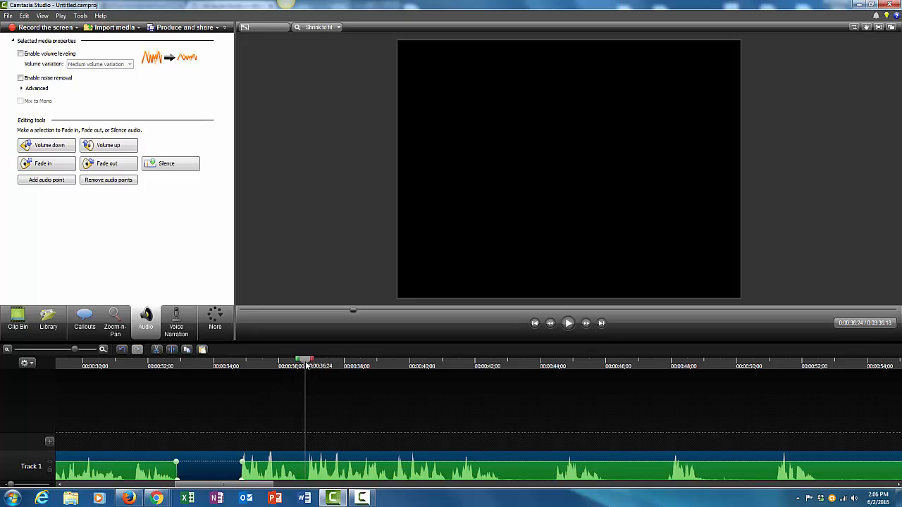
click(374, 404)
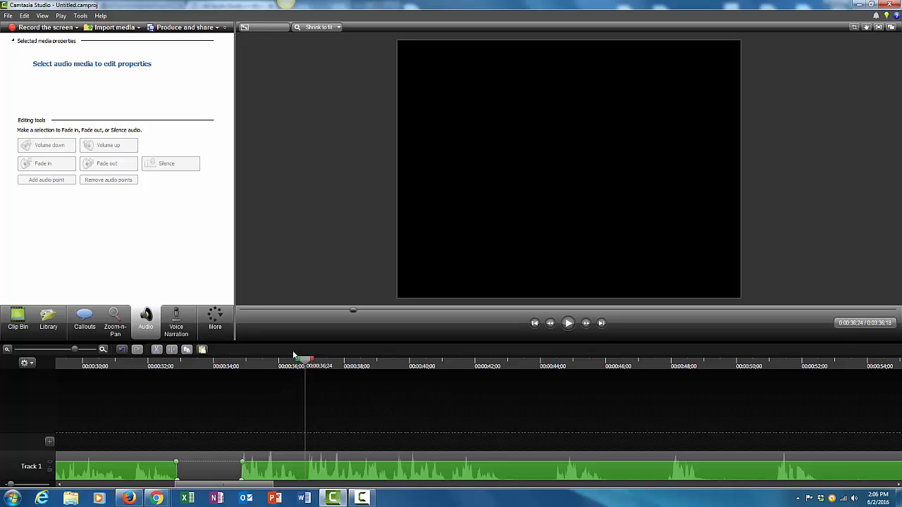
- Select the audio from about 00:00:34 to 00:00:36 and cut it out of the track
drag(299, 361, 234, 386)
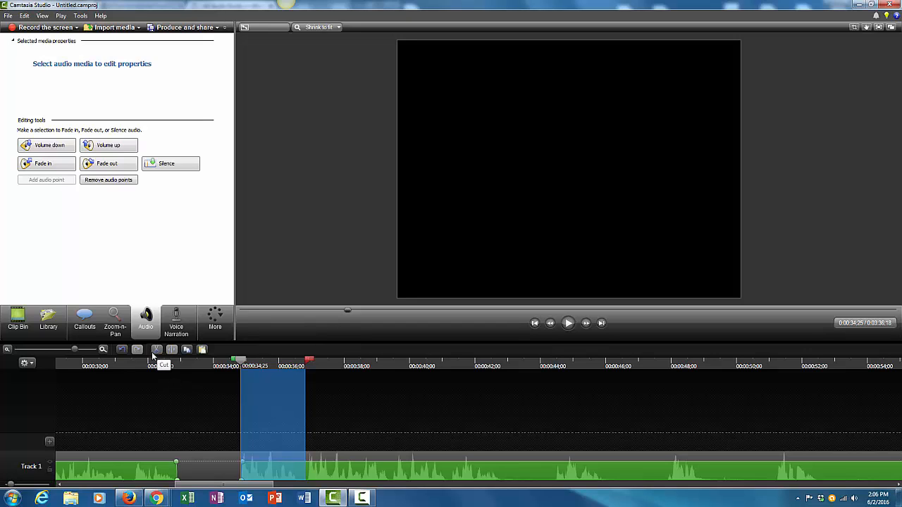
click(157, 350)
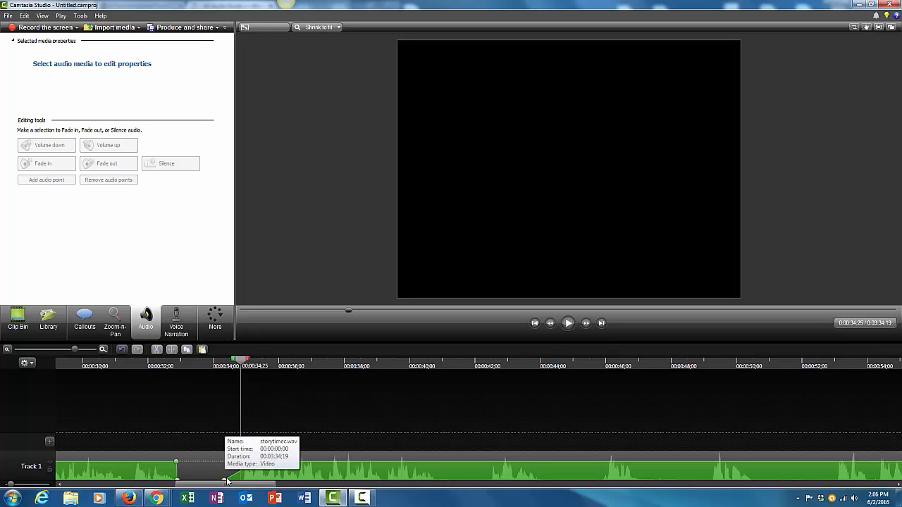
drag(256, 462, 235, 482)
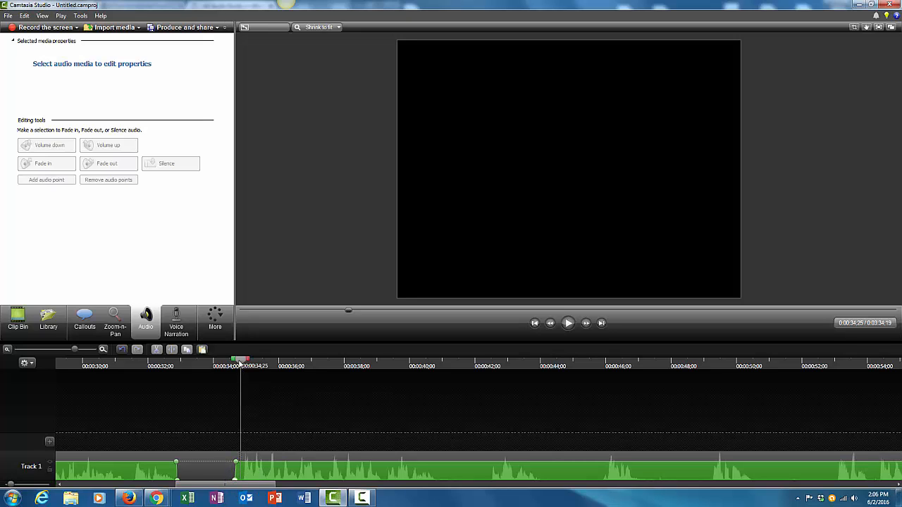
- Split the narration clip at about 00:00:34:20
drag(239, 363, 148, 377)
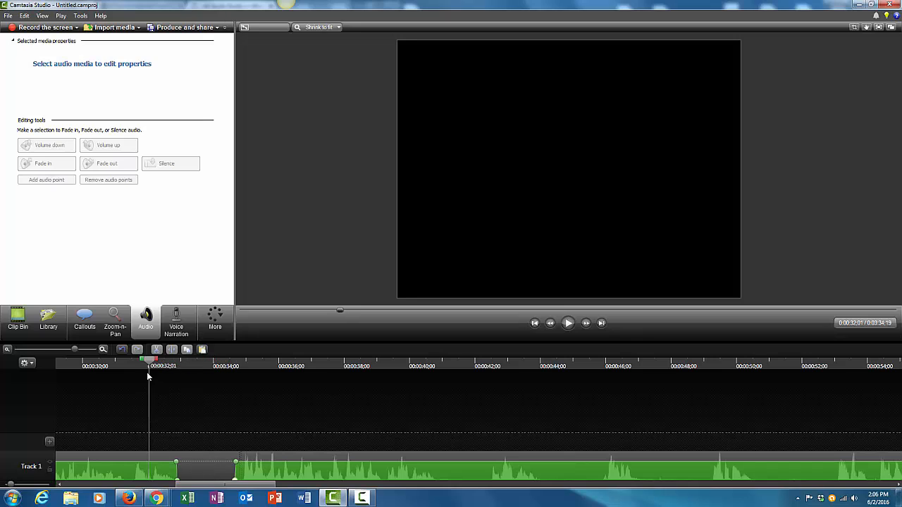
click(568, 323)
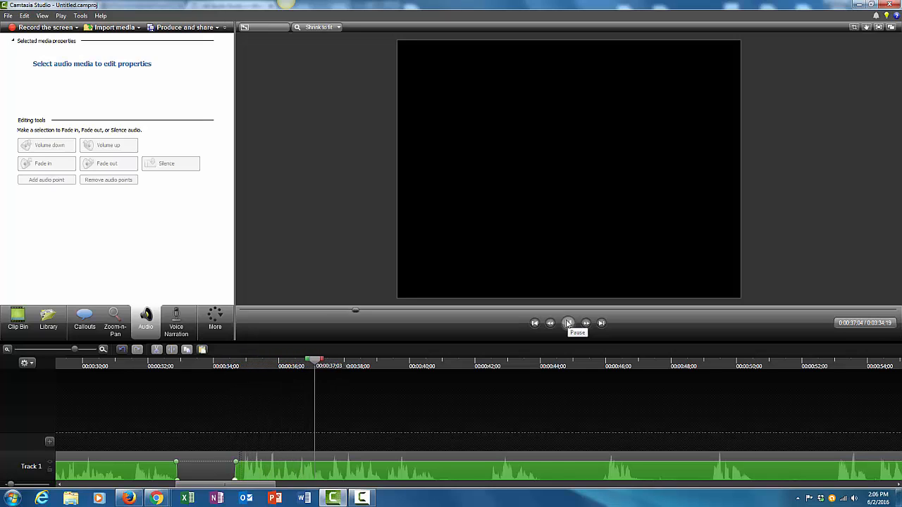
click(568, 322)
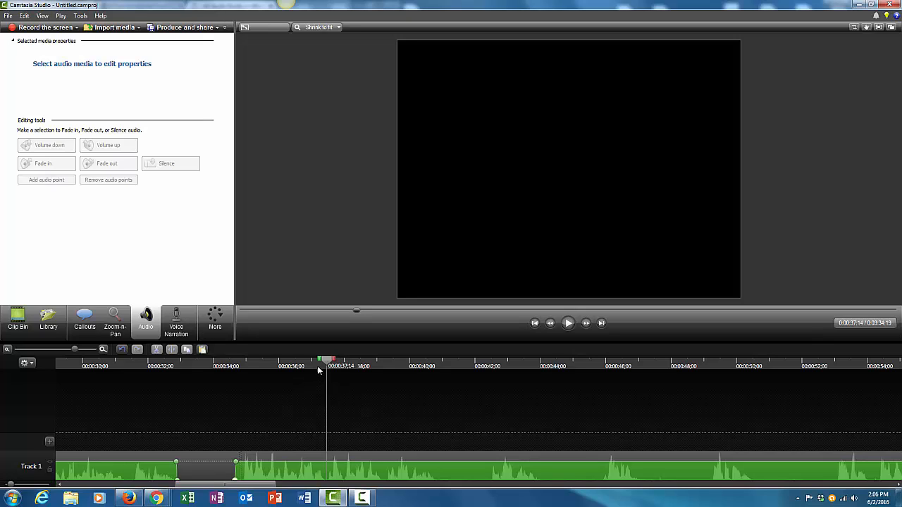
drag(328, 362, 235, 382)
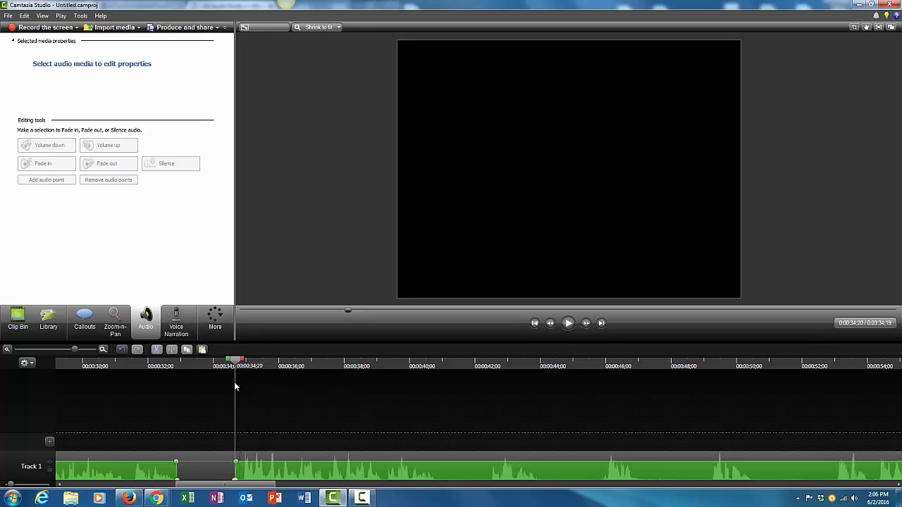
click(171, 350)
click(219, 455)
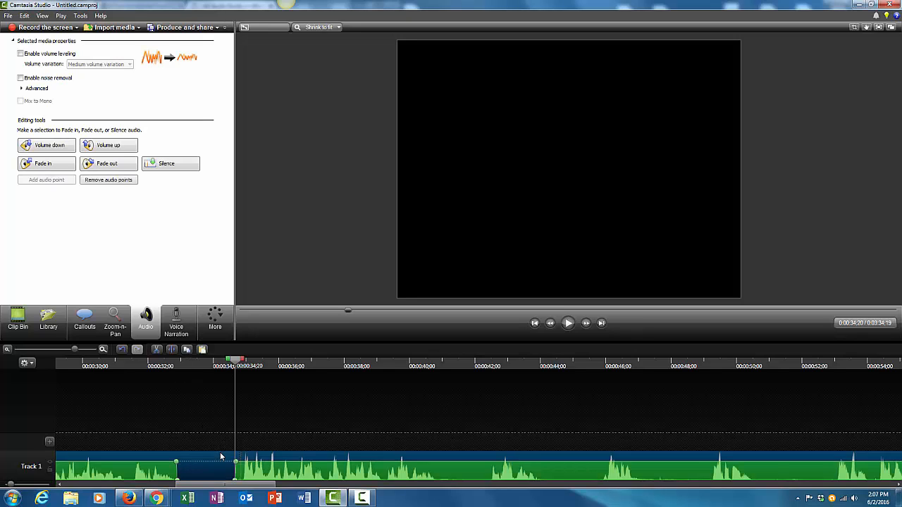
click(172, 350)
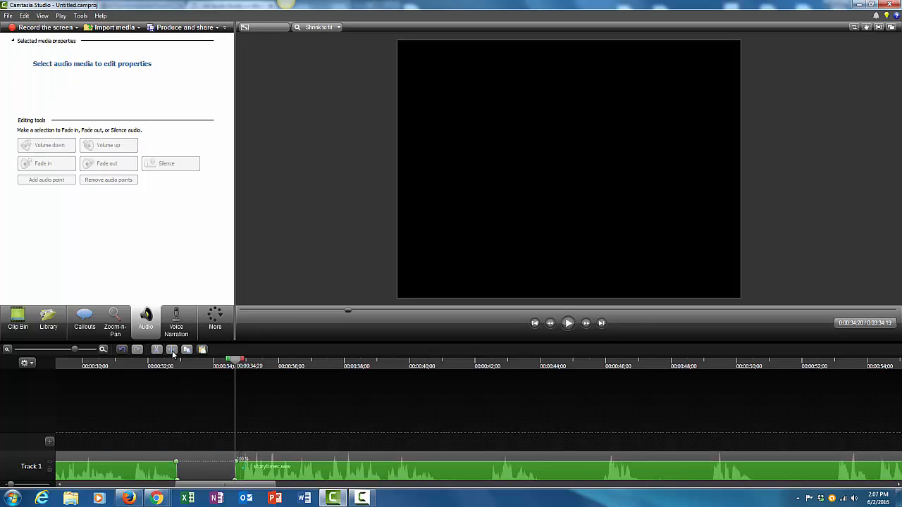
- Move the later clip segment left so it follows the earlier segment without a gap, and play back the result
drag(241, 458, 196, 470)
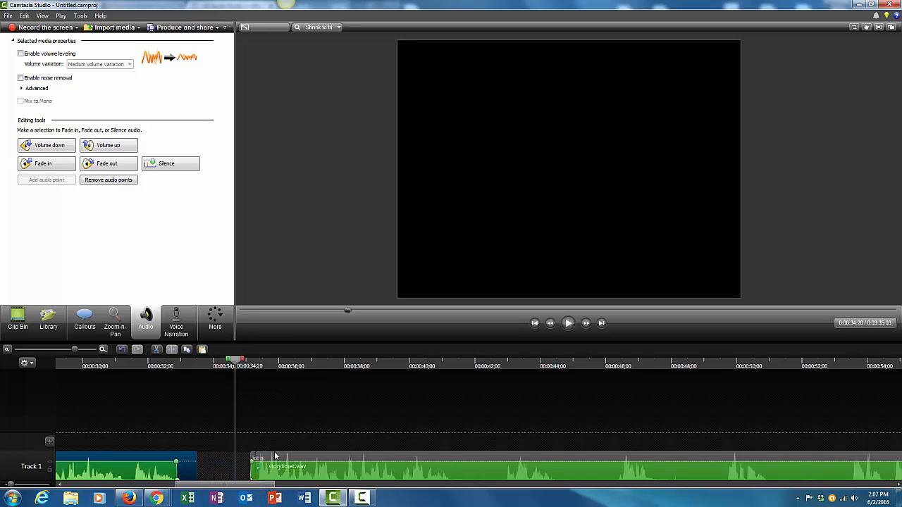
drag(275, 456, 226, 468)
drag(236, 365, 135, 379)
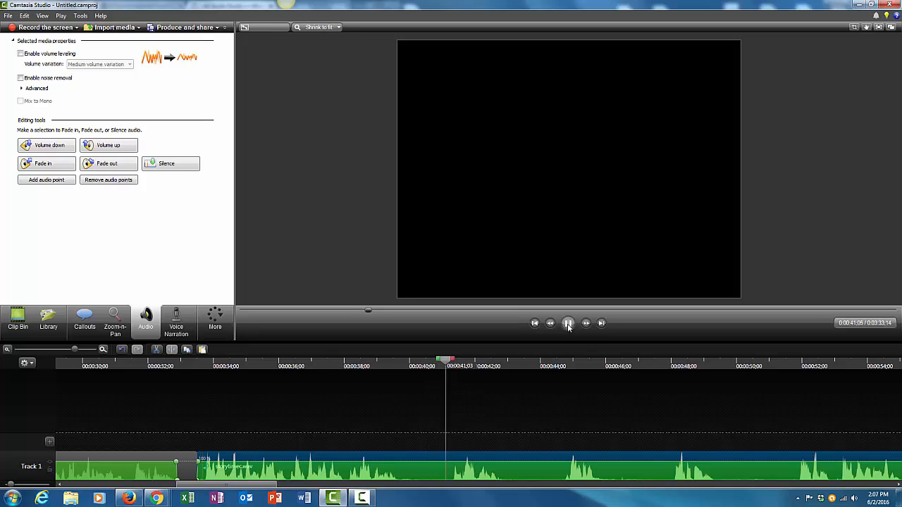
click(568, 327)
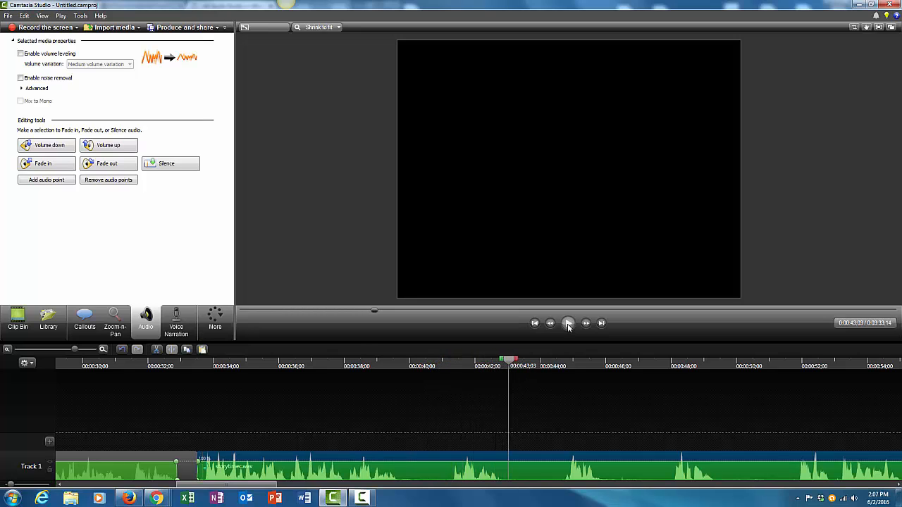
drag(513, 362, 374, 390)
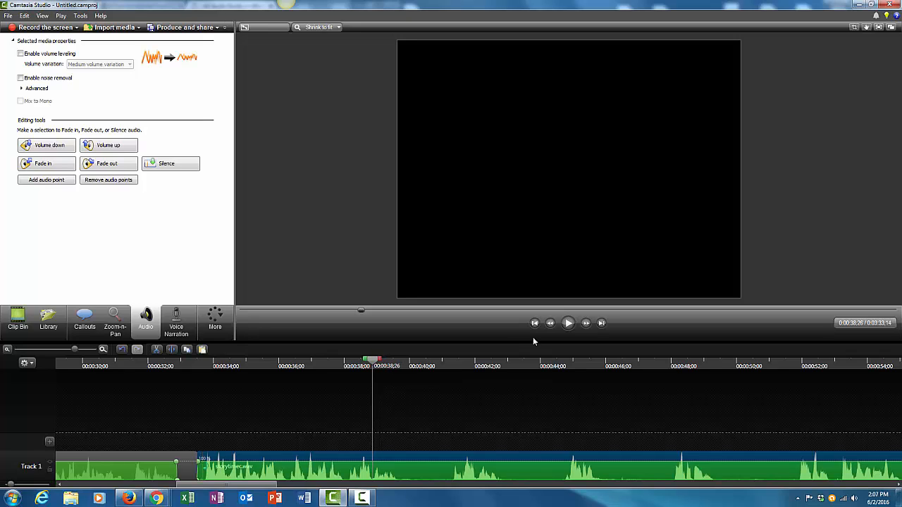
click(568, 325)
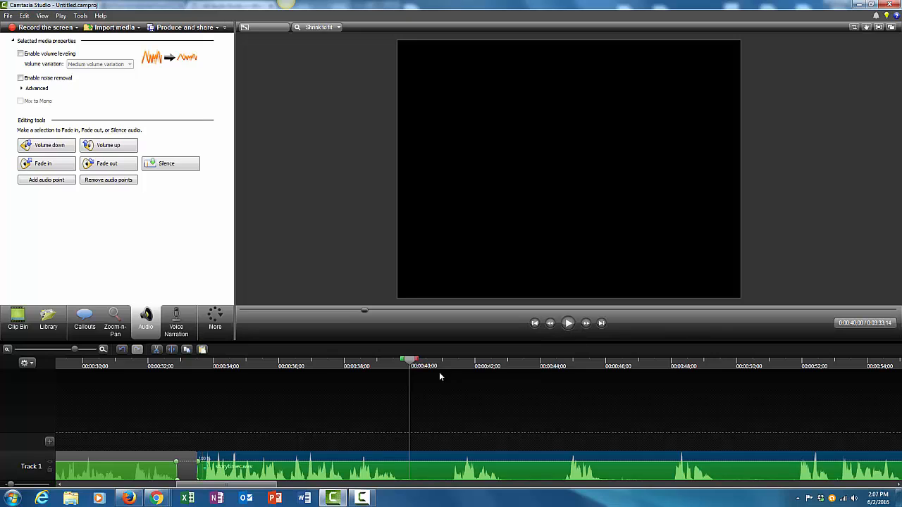
- Play back and scrub the narration around 00:00:38 to 00:00:40 to review it
drag(411, 366, 360, 374)
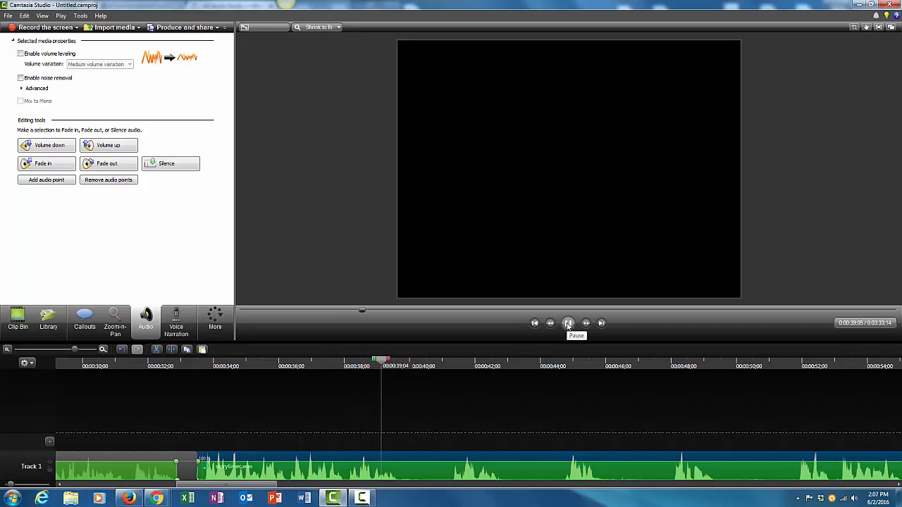
click(568, 324)
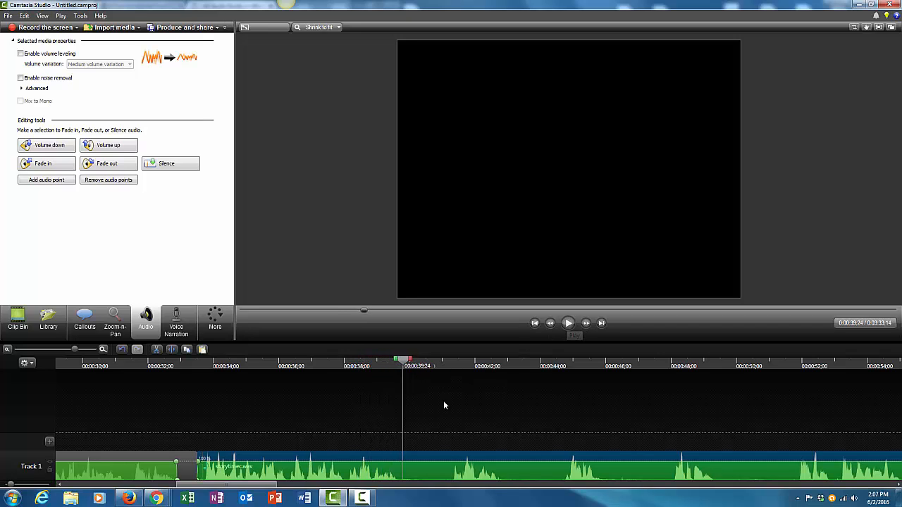
drag(403, 361, 349, 372)
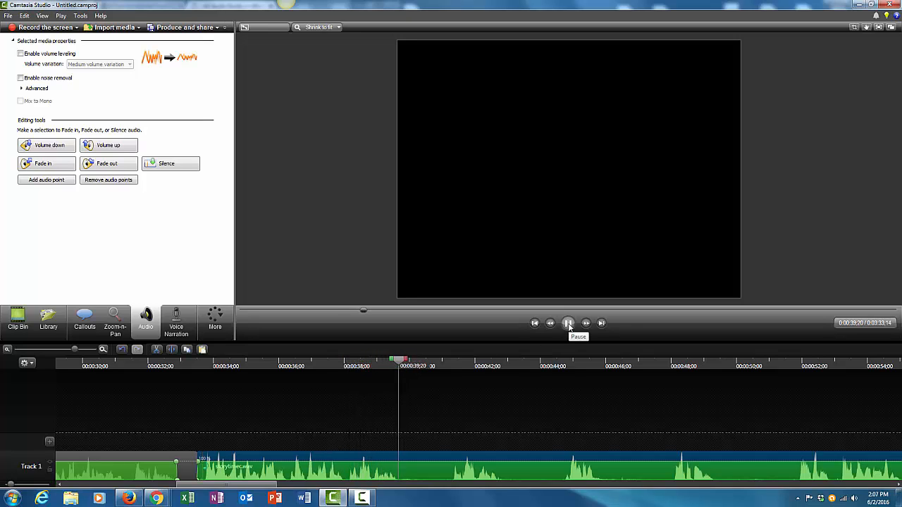
click(567, 324)
drag(413, 361, 348, 373)
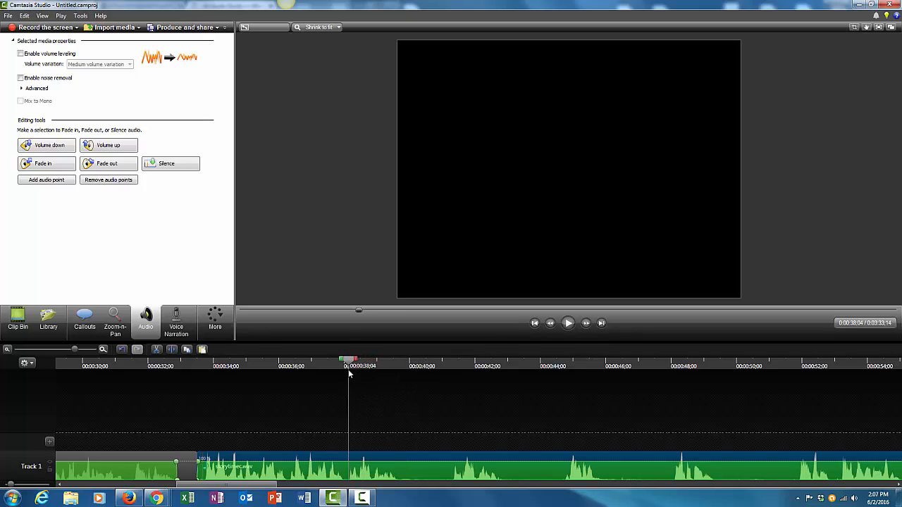
- Select the audio from about 00:00:38:04 to 00:00:41:08 and cut it out of the track
drag(355, 361, 458, 374)
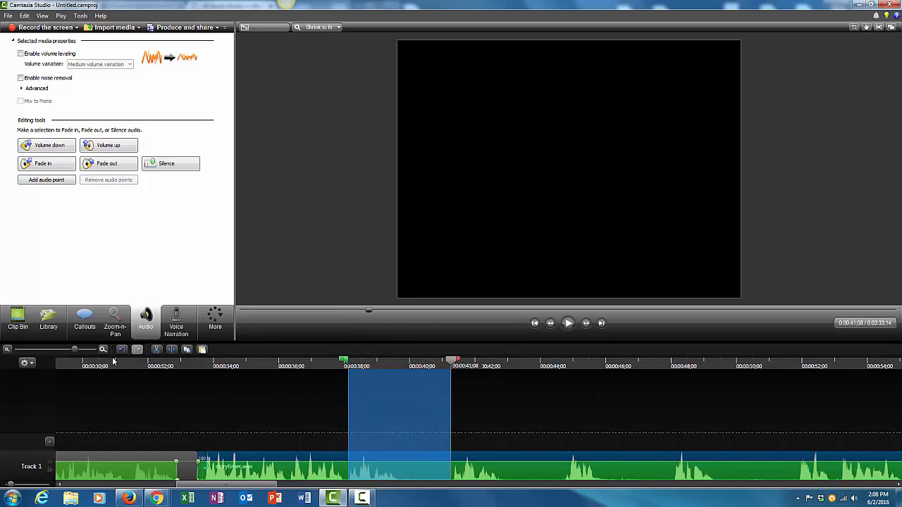
click(156, 350)
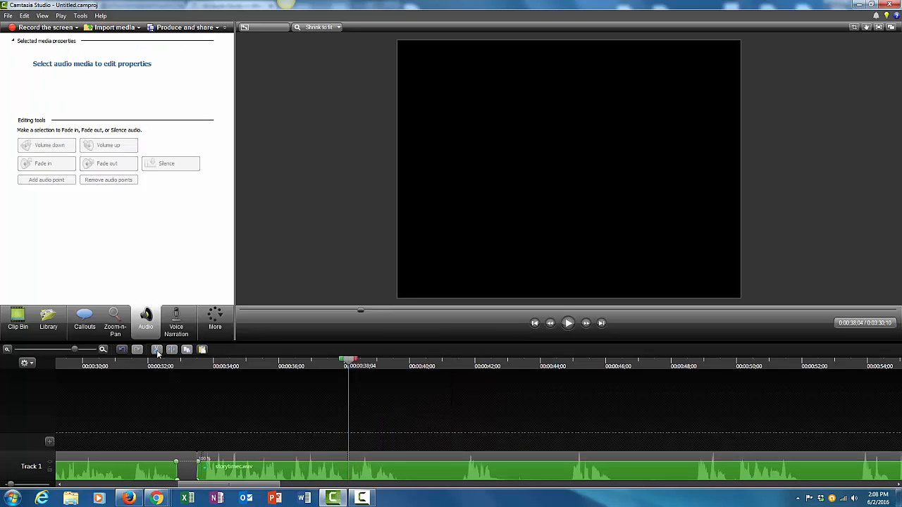
- Play back from about 00:00:35 and cut the audio from about 00:00:42:20 to 00:00:44:29
click(272, 365)
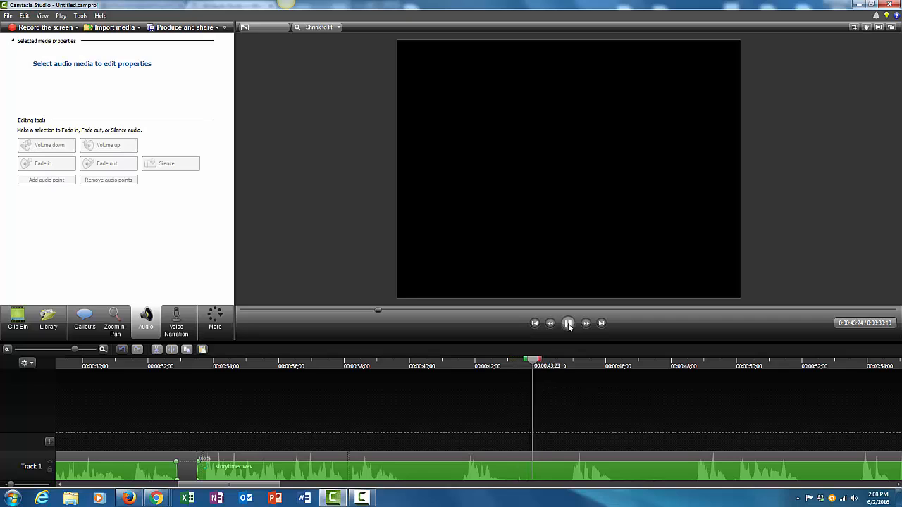
click(568, 324)
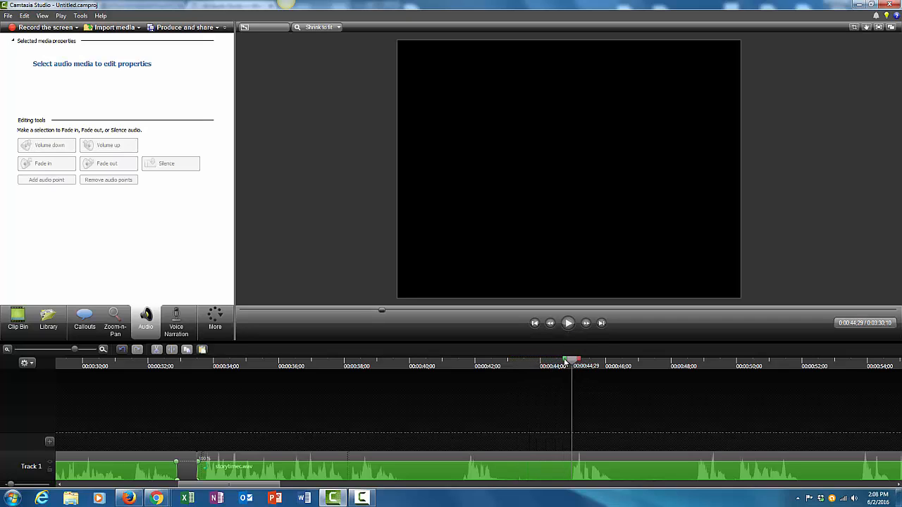
drag(565, 362, 488, 382)
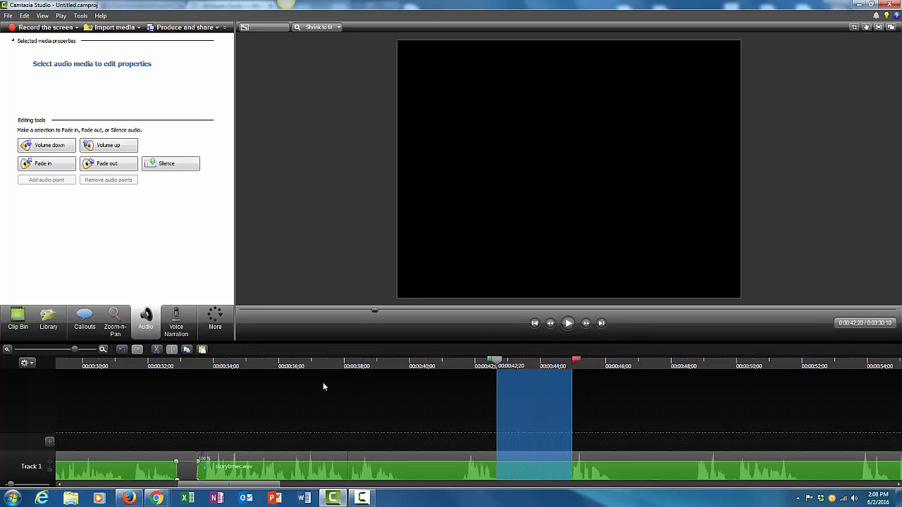
click(158, 353)
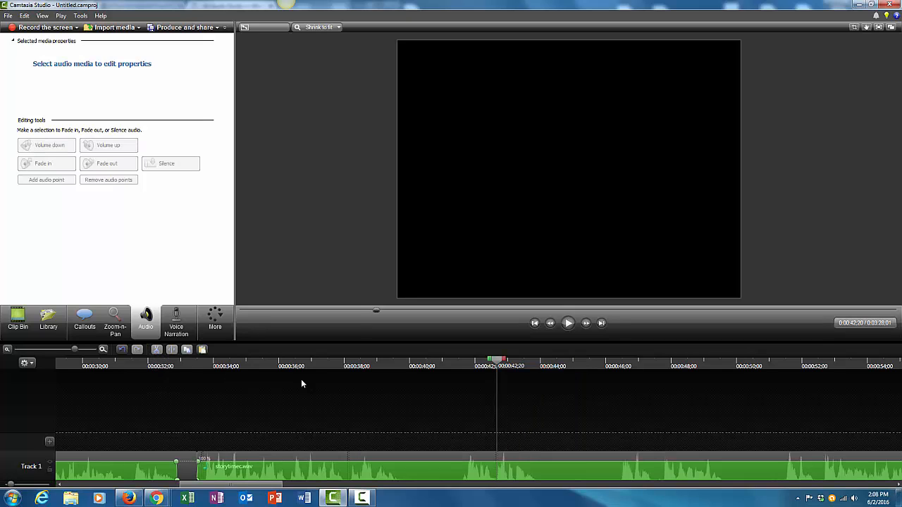
- Play back from about 00:00:40 and cut the audio from about 00:00:45:24 to 00:00:51:12
click(405, 363)
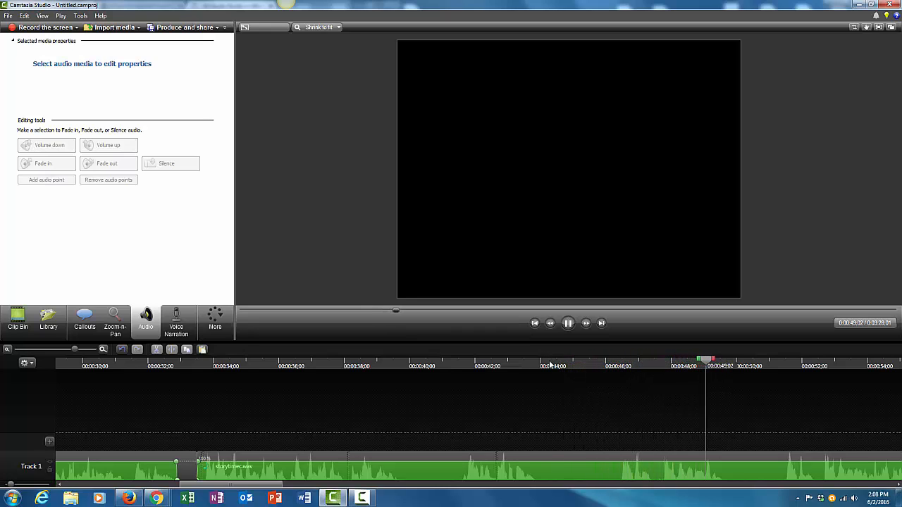
click(568, 323)
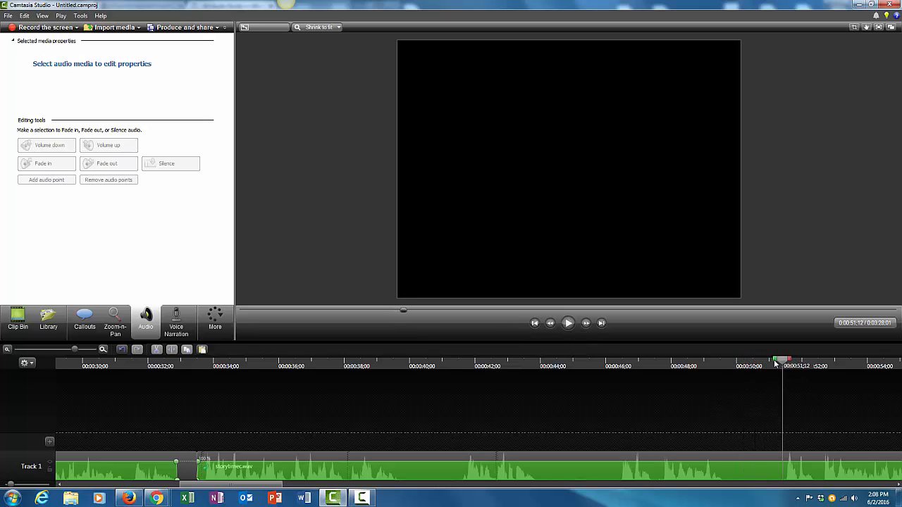
drag(775, 363, 596, 400)
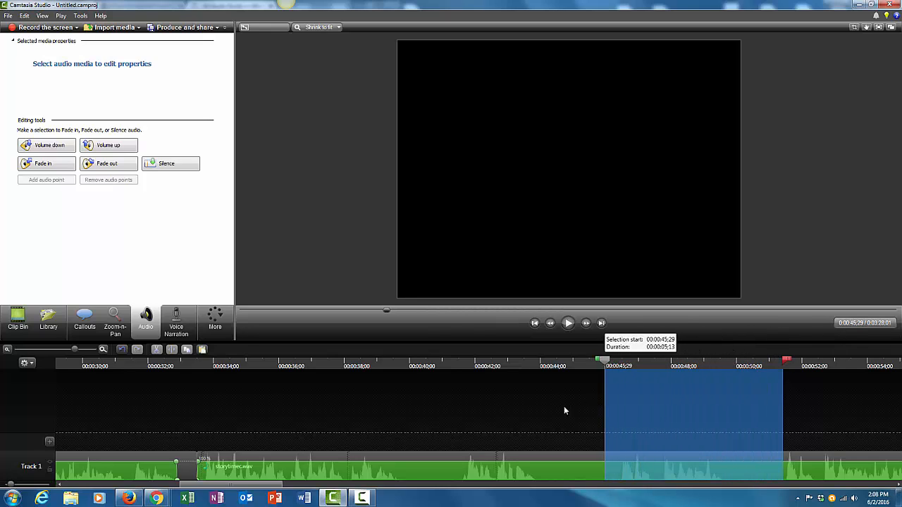
click(156, 350)
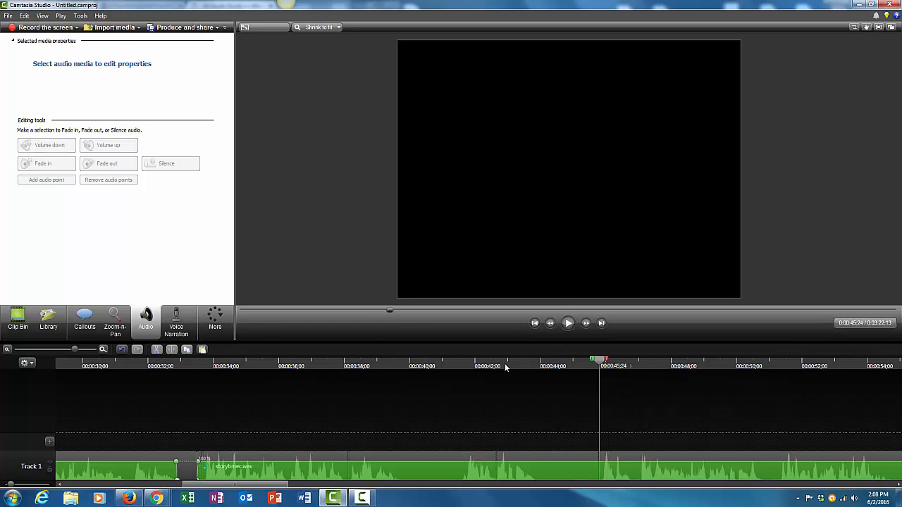
- Review playback around 00:00:45 and cut the audio from about 00:00:44:19 to 00:00:45:25
click(477, 365)
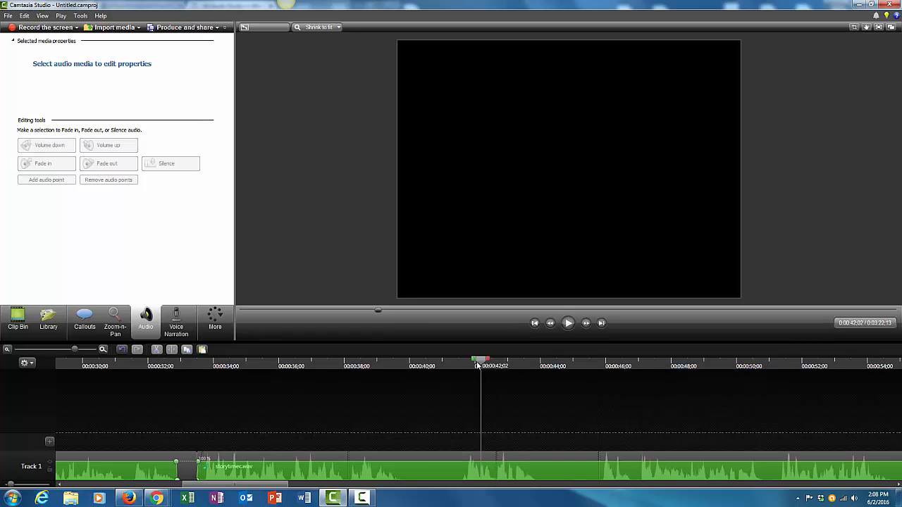
click(568, 324)
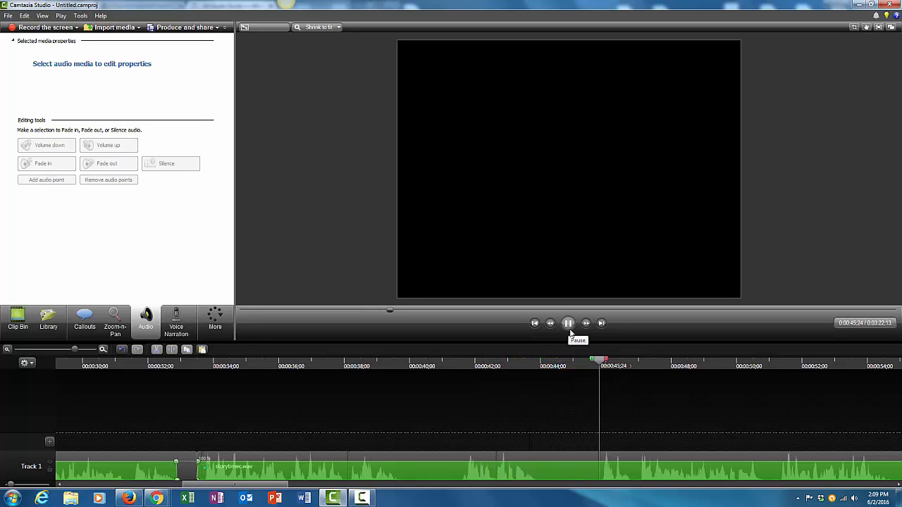
click(568, 324)
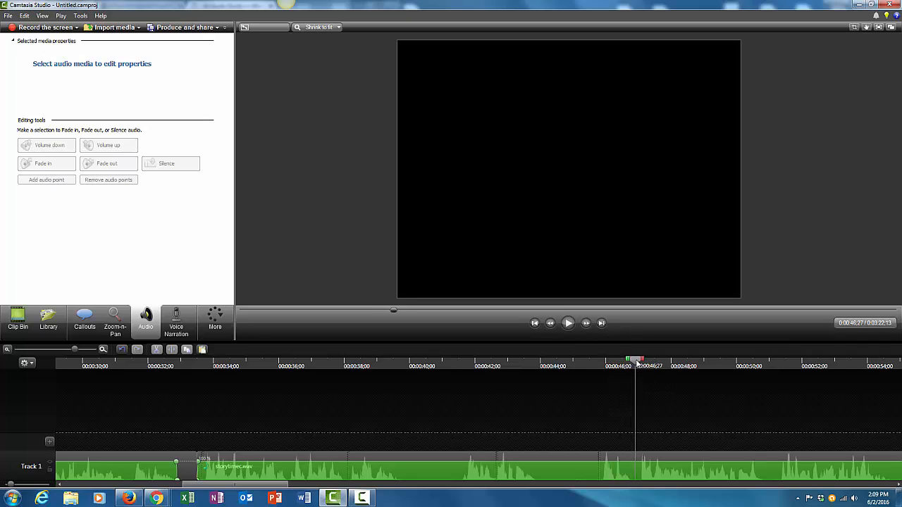
drag(637, 363, 605, 371)
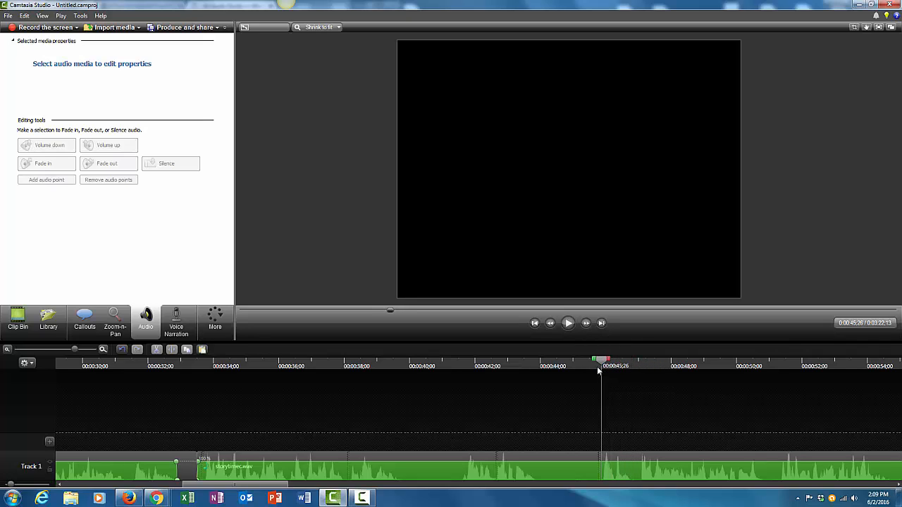
click(594, 361)
drag(592, 361, 596, 363)
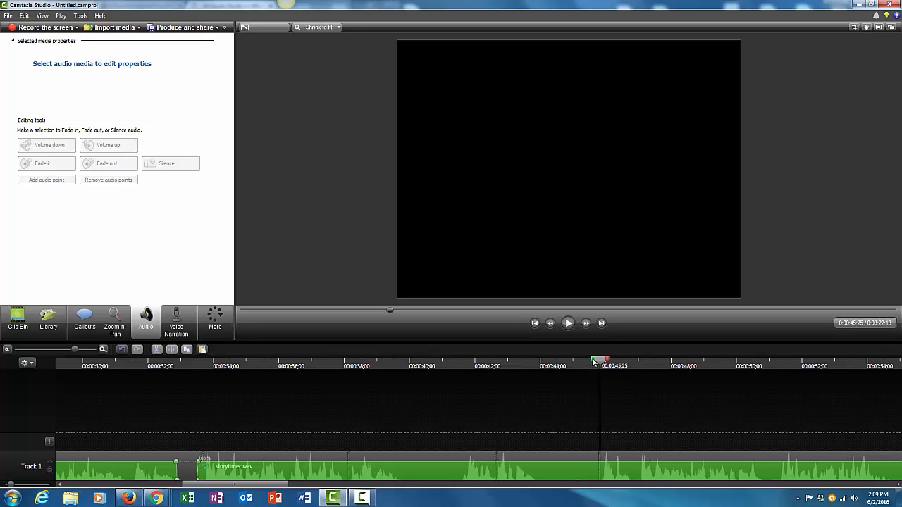
drag(594, 361, 553, 372)
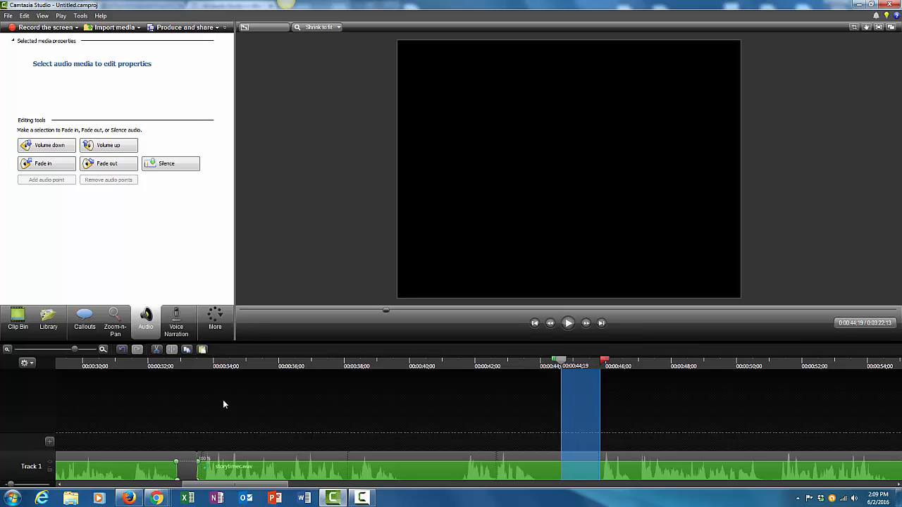
click(157, 351)
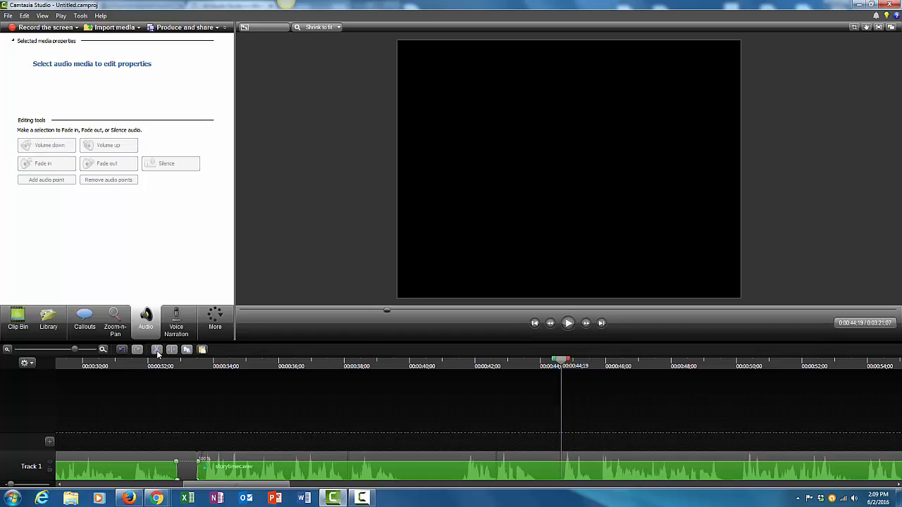
- Play back from about 00:00:40 and cut the audio from about 00:00:59:22 to 00:01:01:15
click(414, 364)
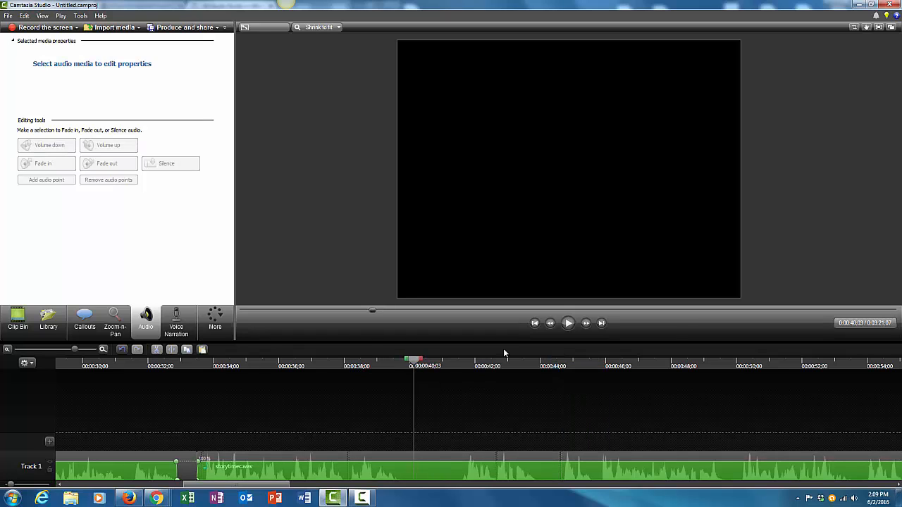
click(569, 327)
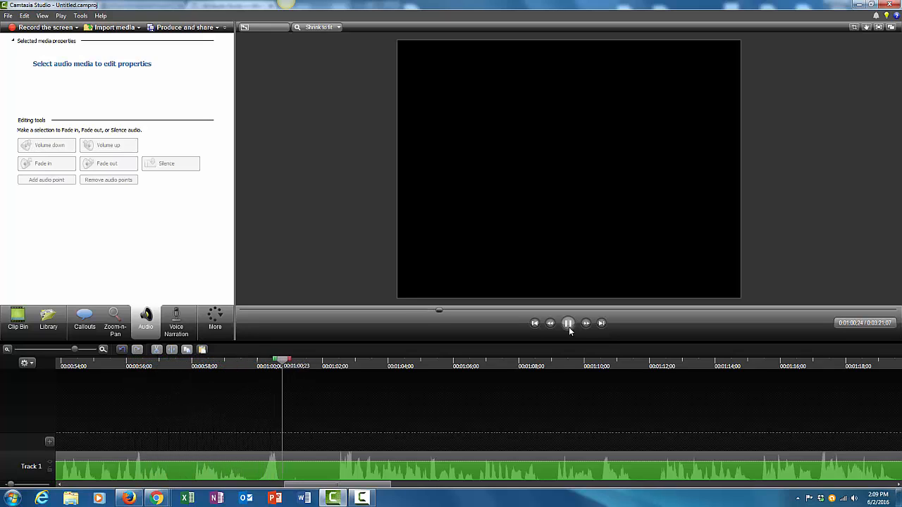
click(568, 324)
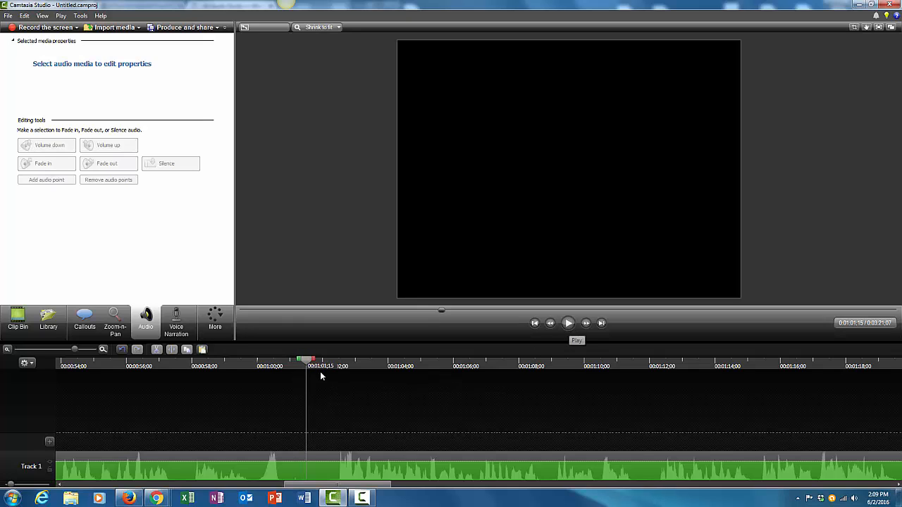
mouse_move(308, 364)
mouse_down()
mouse_move(334, 363)
mouse_move(241, 366)
mouse_up()
click(157, 351)
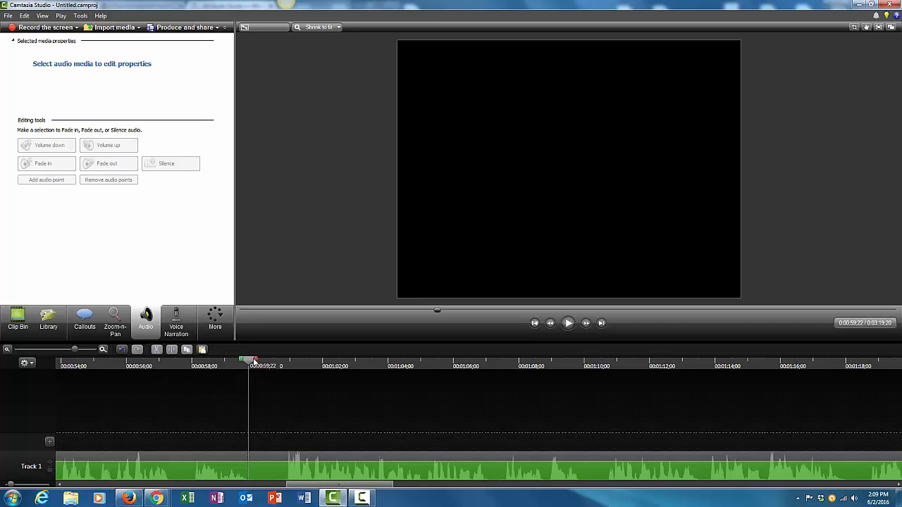
- Silence the audio from about 00:00:59:22 to 00:01:00:24 and play back through that section
drag(257, 363, 289, 366)
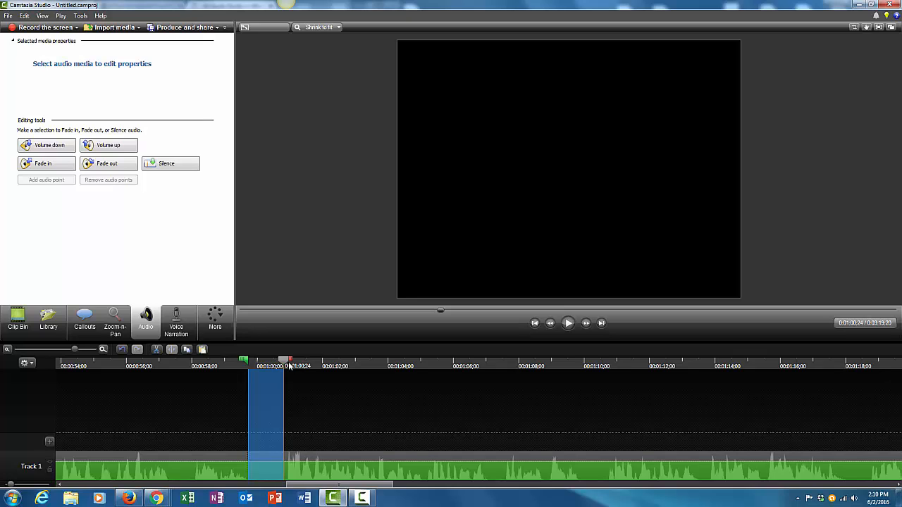
click(187, 165)
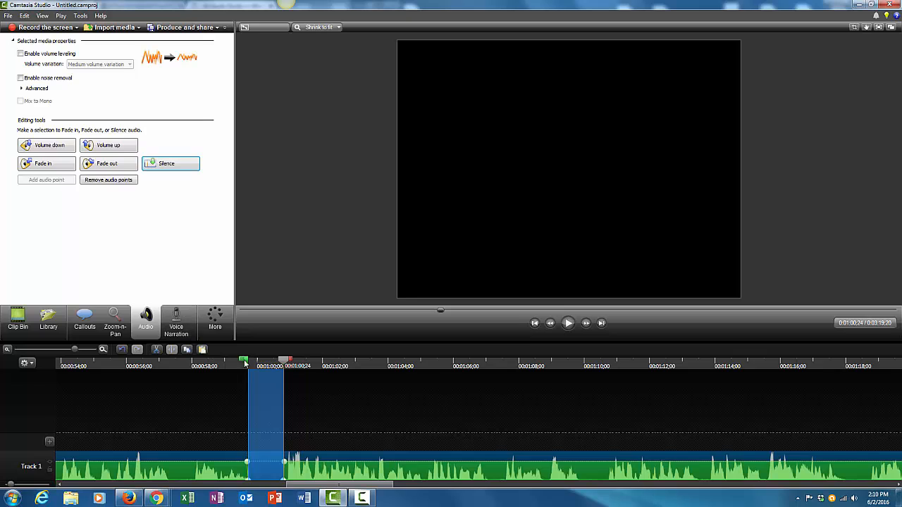
drag(291, 361, 211, 366)
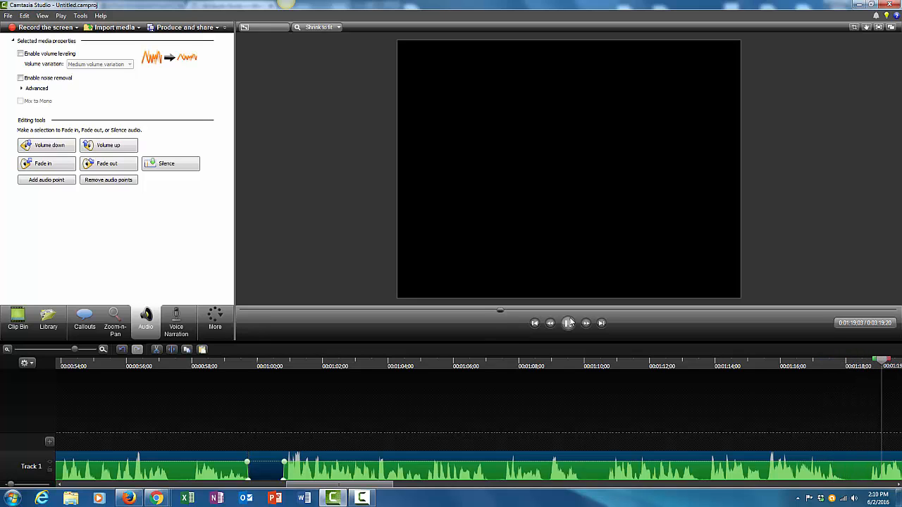
click(568, 323)
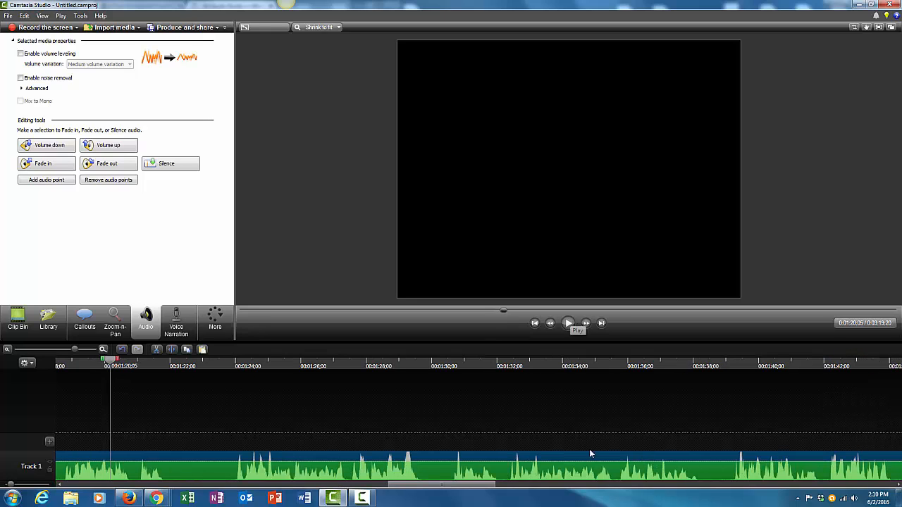
- Silence the audio from about 00:01:18:00 to 00:01:18:22
drag(485, 487, 445, 485)
drag(336, 360, 295, 371)
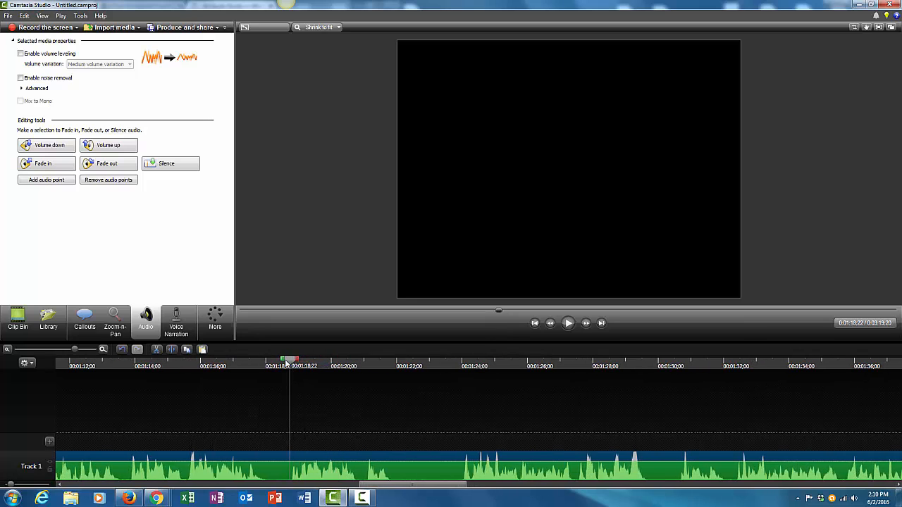
drag(285, 362, 266, 360)
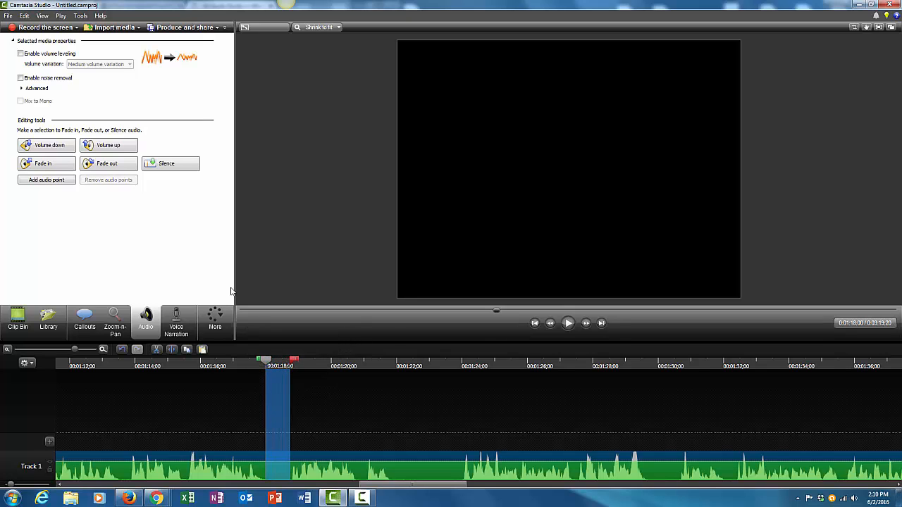
click(170, 170)
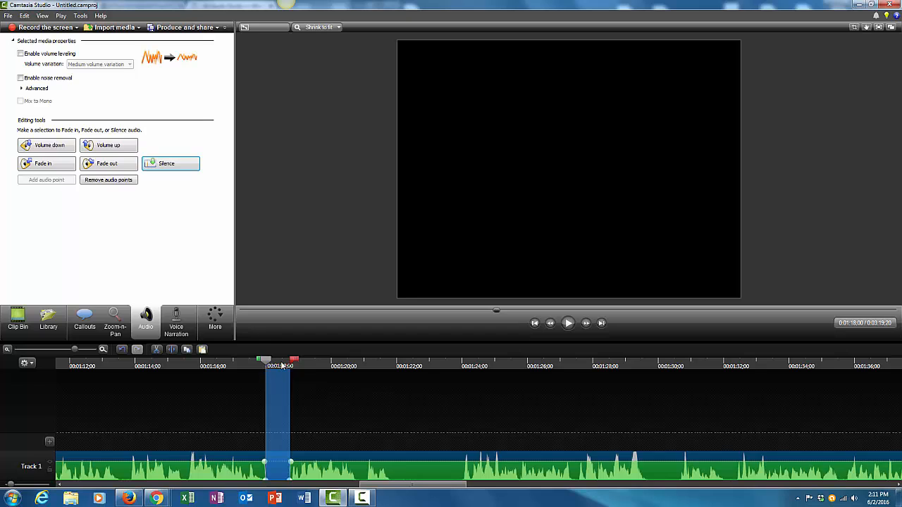
- Play back from about 00:01:17 and silence the audio from about 00:01:21:27 to 00:01:24:00
drag(293, 362, 229, 364)
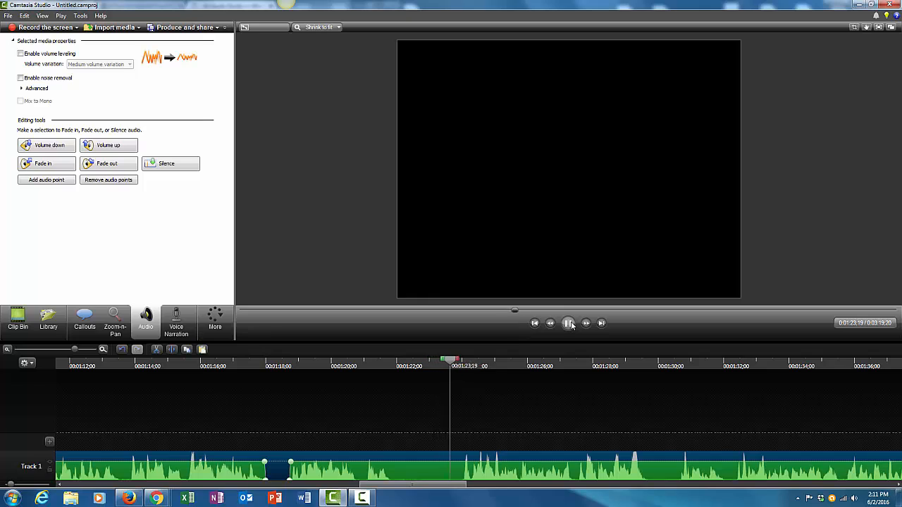
click(568, 323)
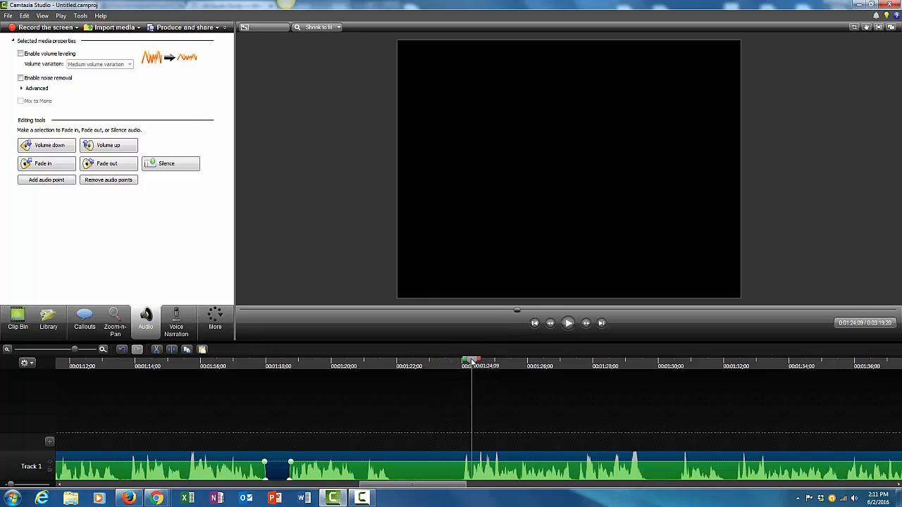
drag(453, 359, 392, 361)
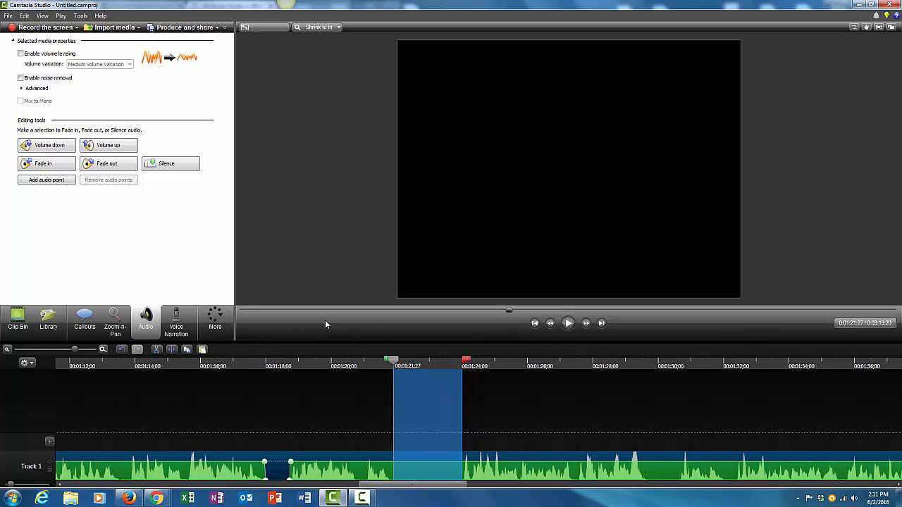
click(175, 164)
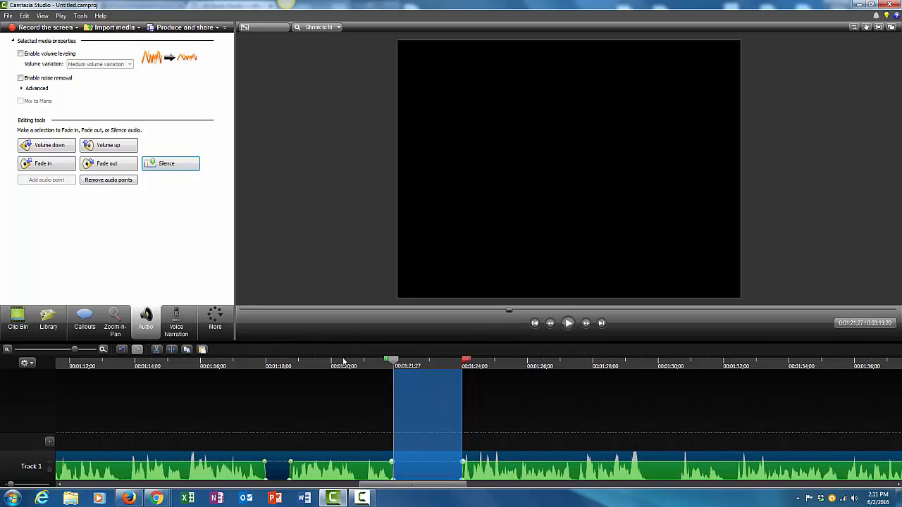
- Split the audio clip at about 00:01:23:23
drag(466, 362, 397, 363)
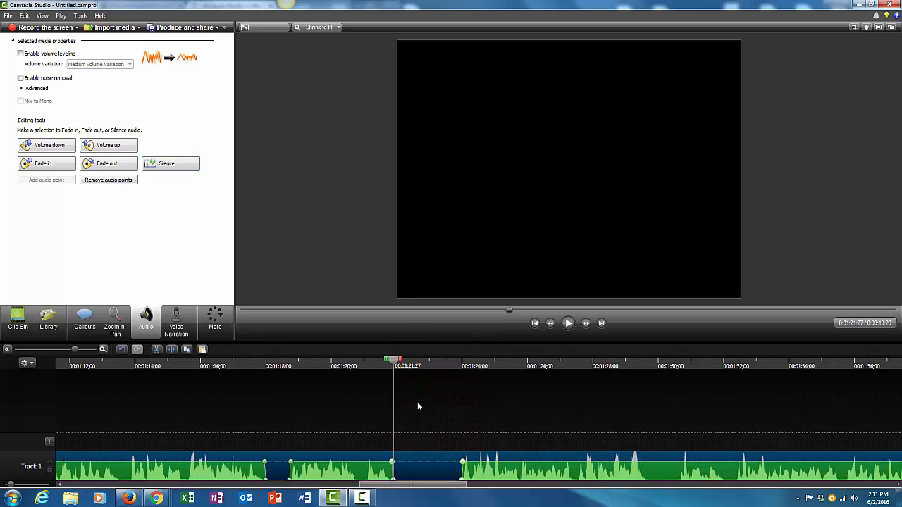
drag(396, 363, 454, 361)
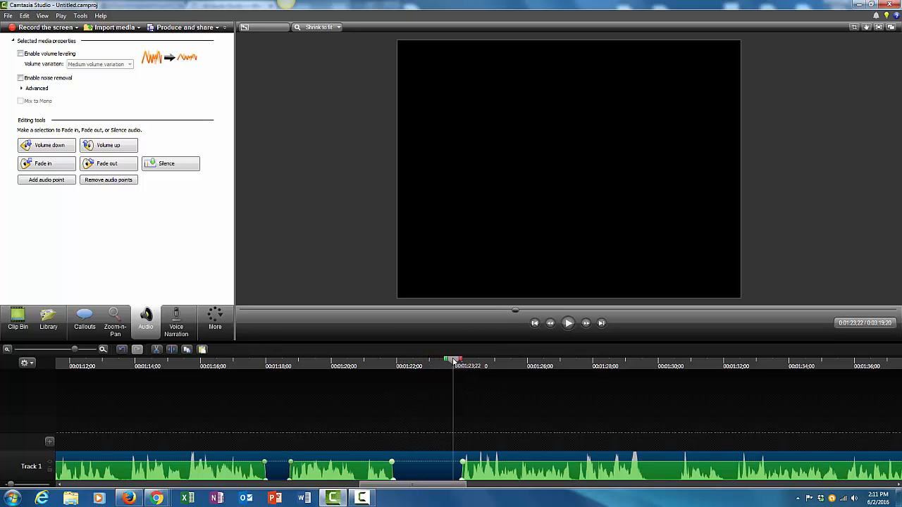
click(171, 350)
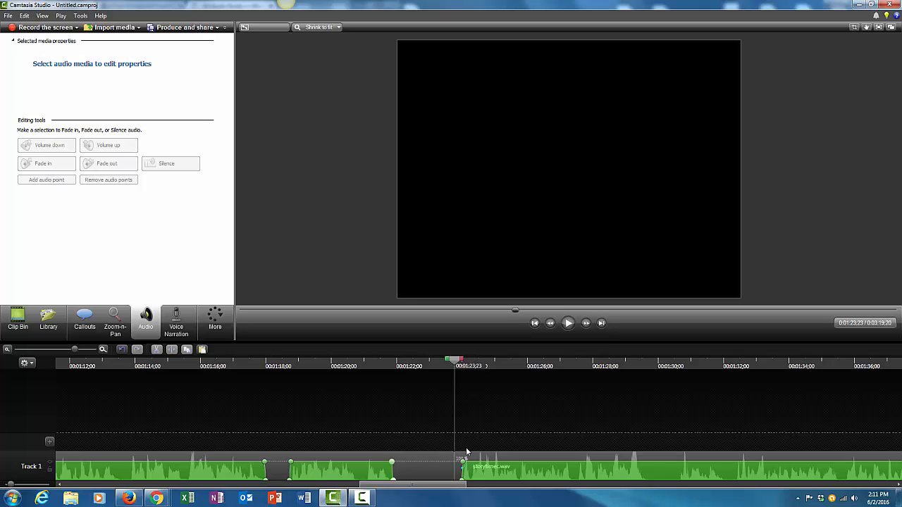
- Trim the first clip's end back to about 00:01:22 and move the split-off clip onto Track 1 right after it
drag(462, 458, 480, 430)
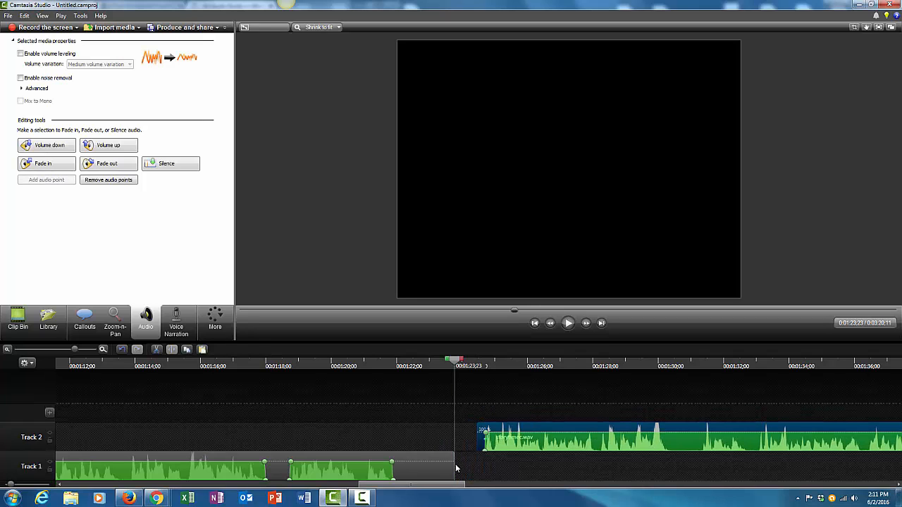
drag(455, 464, 412, 471)
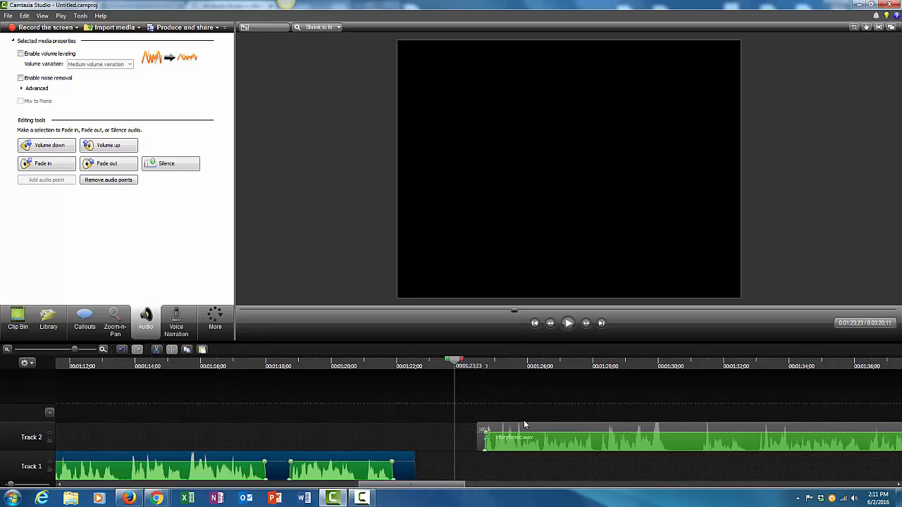
drag(523, 428, 486, 466)
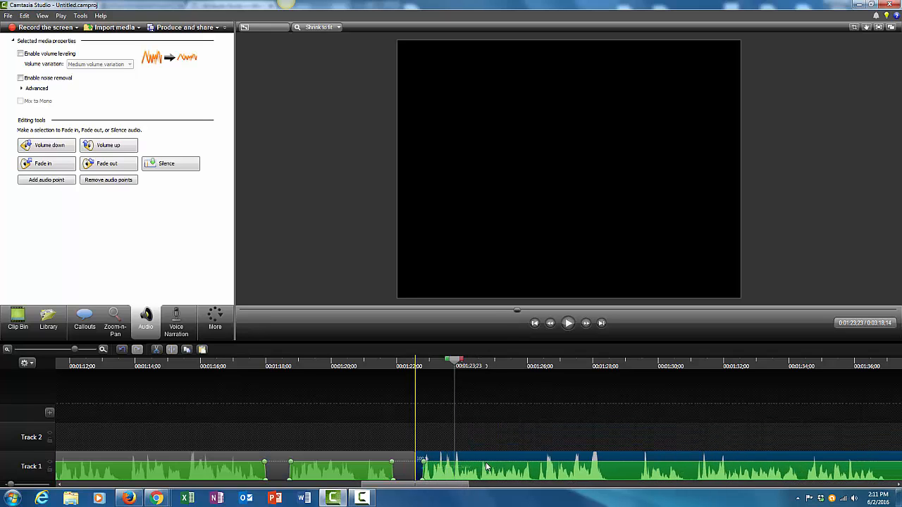
- Play back from about 00:01:20 and silence the audio from about 00:01:37:10 to 00:01:38:00
click(332, 363)
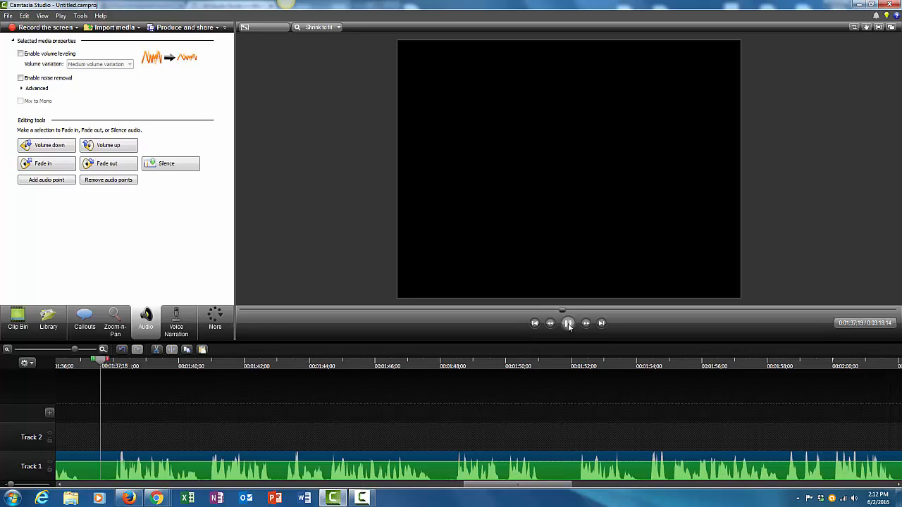
click(568, 323)
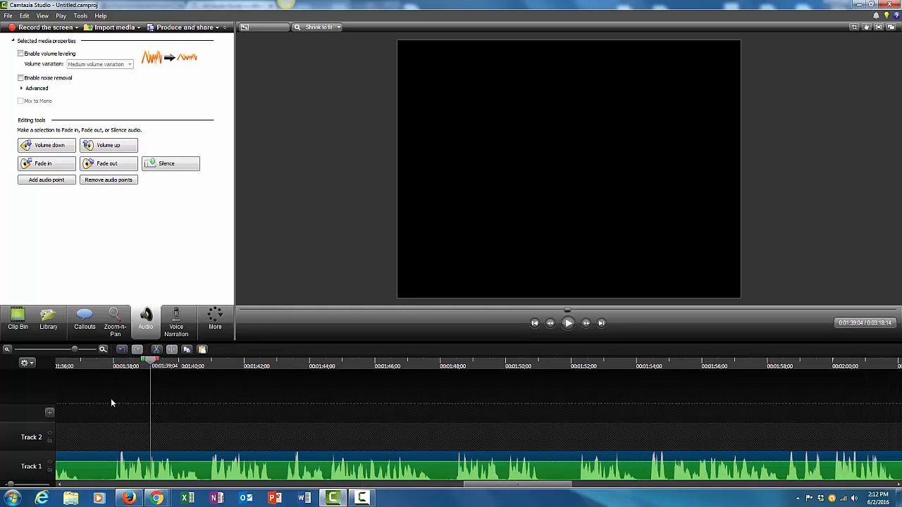
drag(149, 364, 85, 361)
click(155, 163)
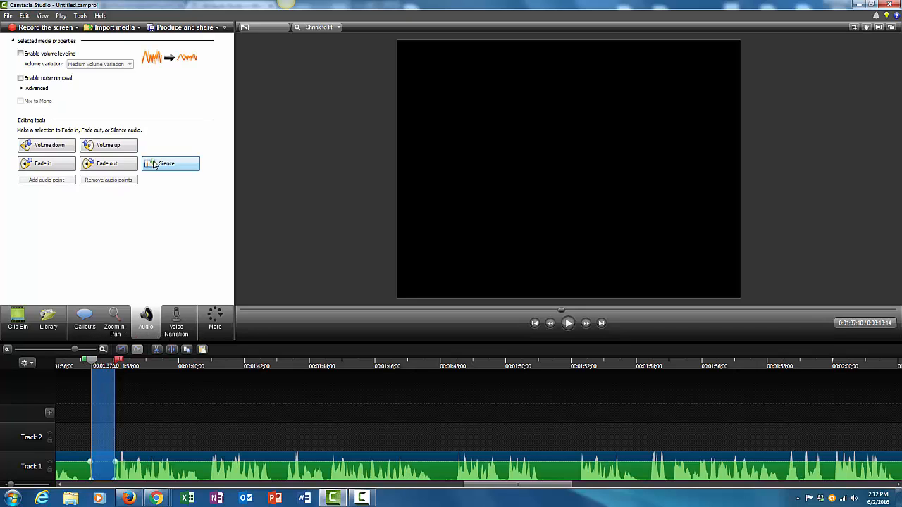
- Play back from about 00:01:36 and silence the audio from about 00:01:47:28 to 00:01:48:10
click(90, 363)
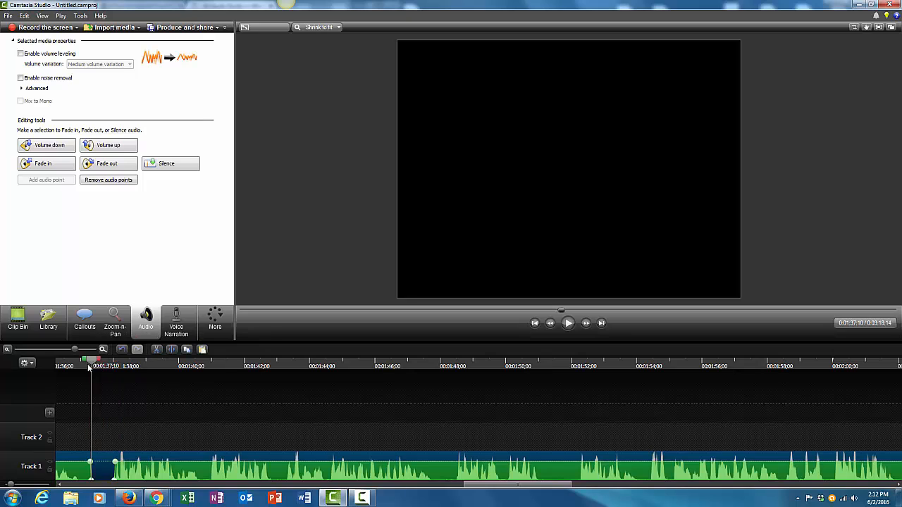
drag(90, 361, 62, 367)
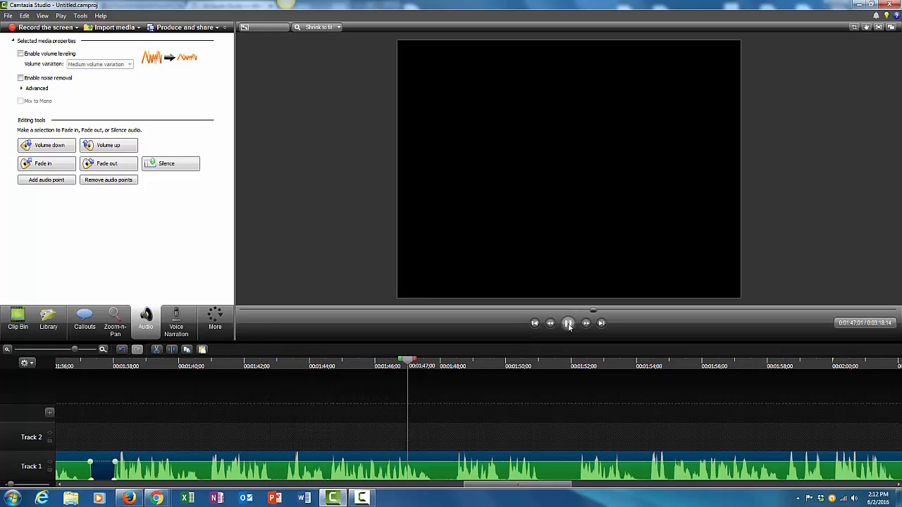
click(568, 324)
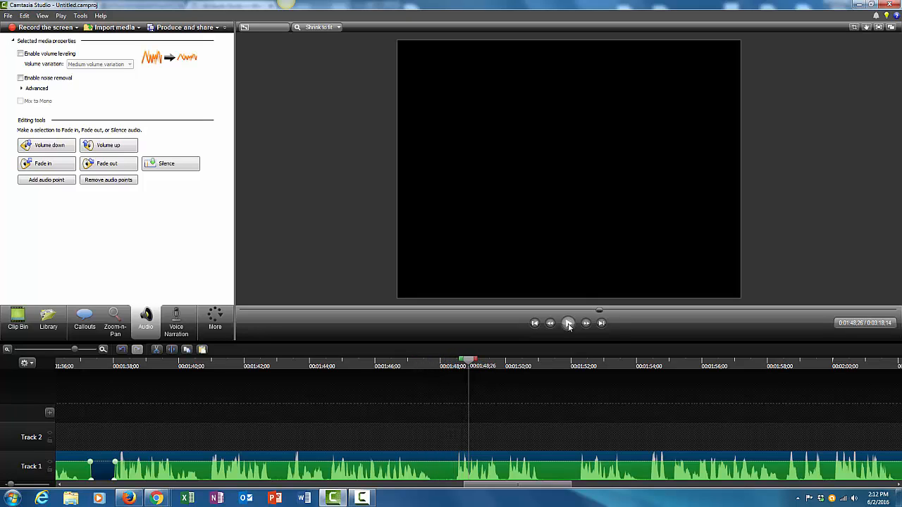
drag(472, 362, 438, 363)
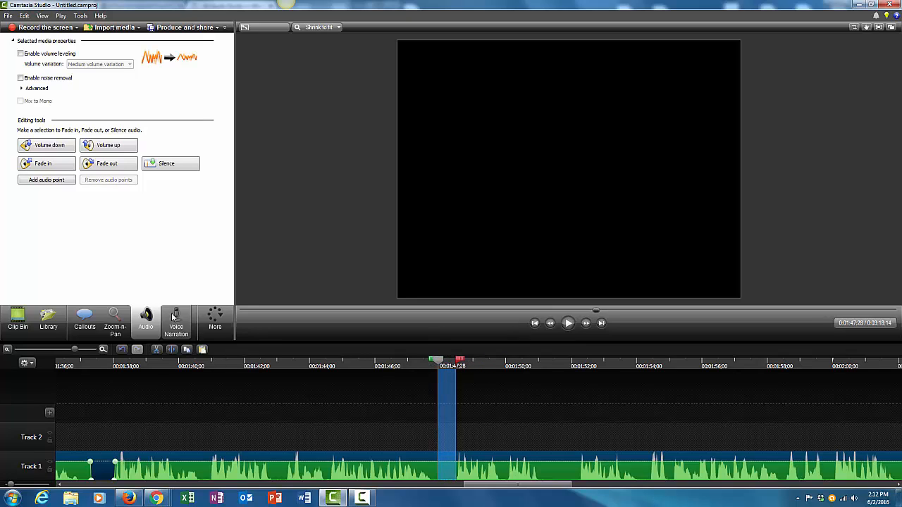
click(180, 165)
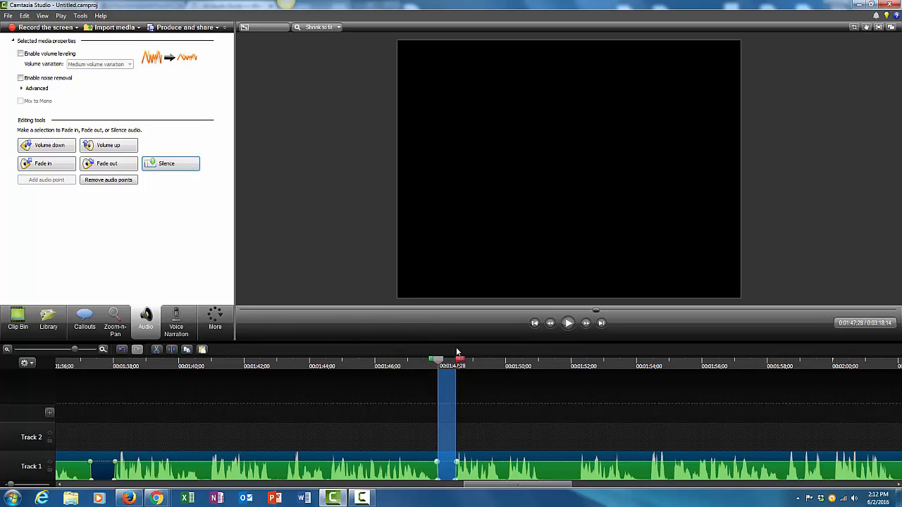
- Play back from about 00:01:47 and cut the audio from about 00:01:50:00 to 00:01:52:06
drag(462, 361, 414, 373)
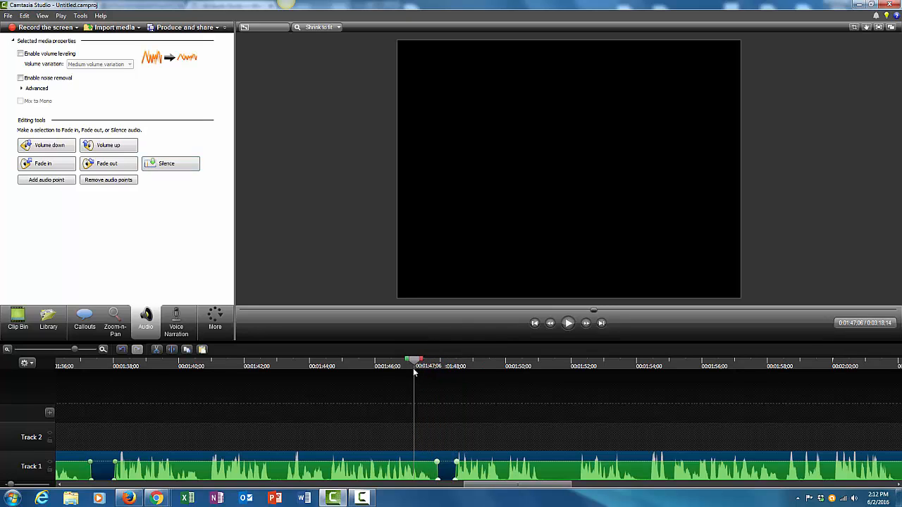
click(569, 323)
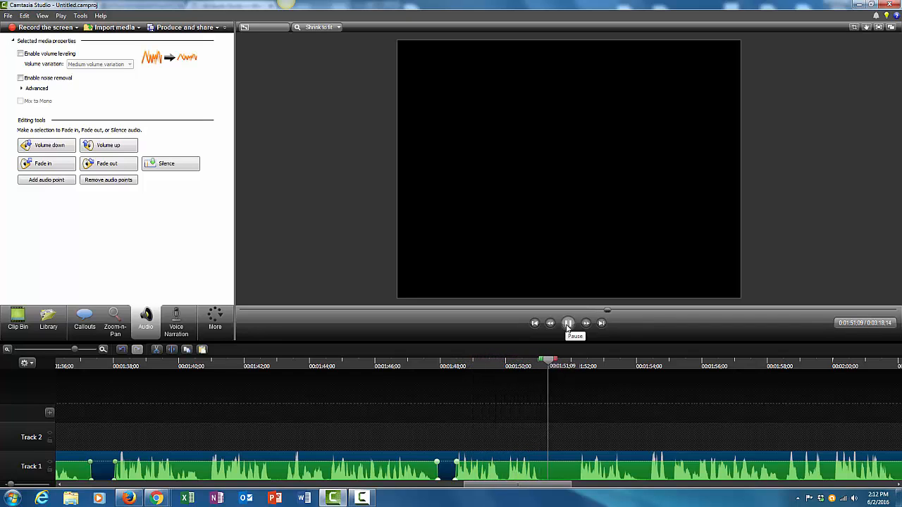
click(567, 325)
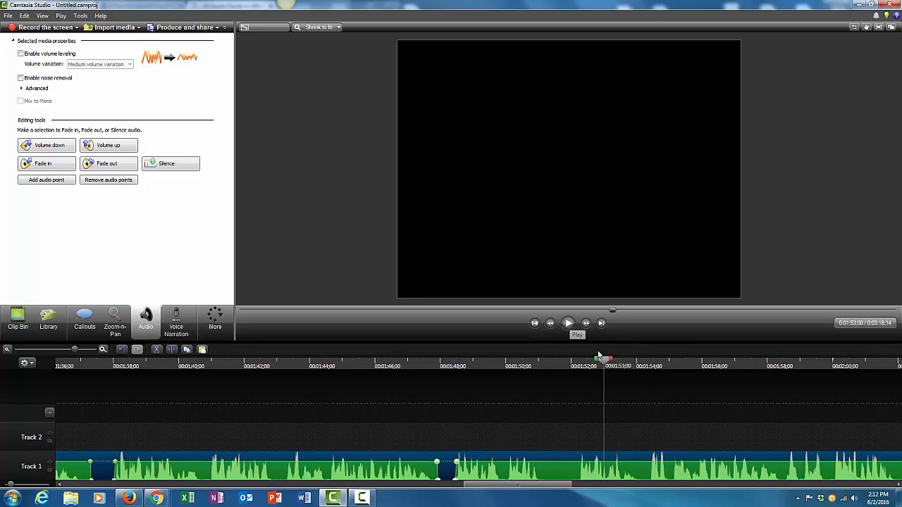
drag(604, 362, 584, 364)
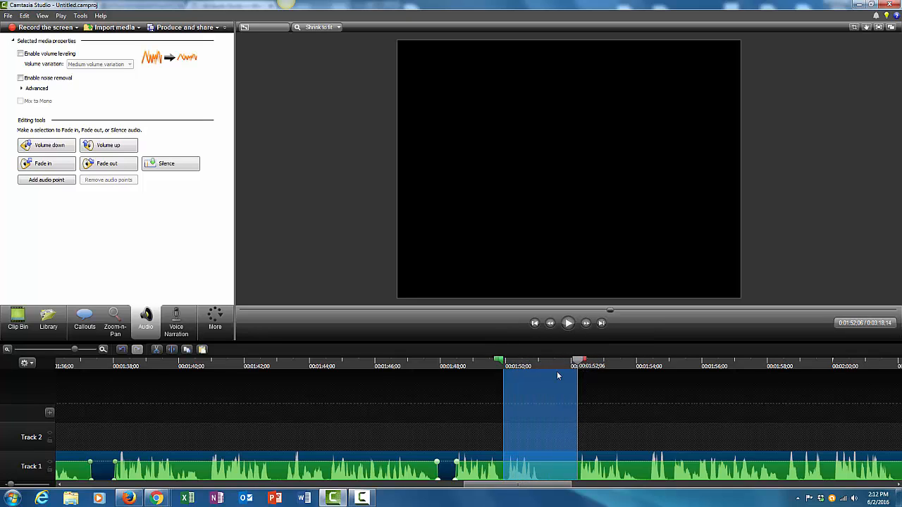
click(158, 350)
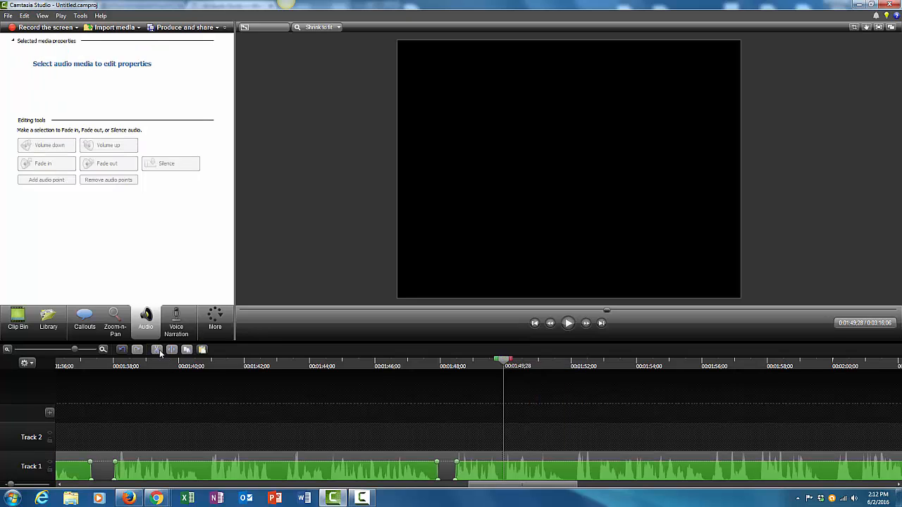
- Play back from about 00:01:46 and silence the audio from about 00:01:59:21 to 00:02:00:03
click(387, 367)
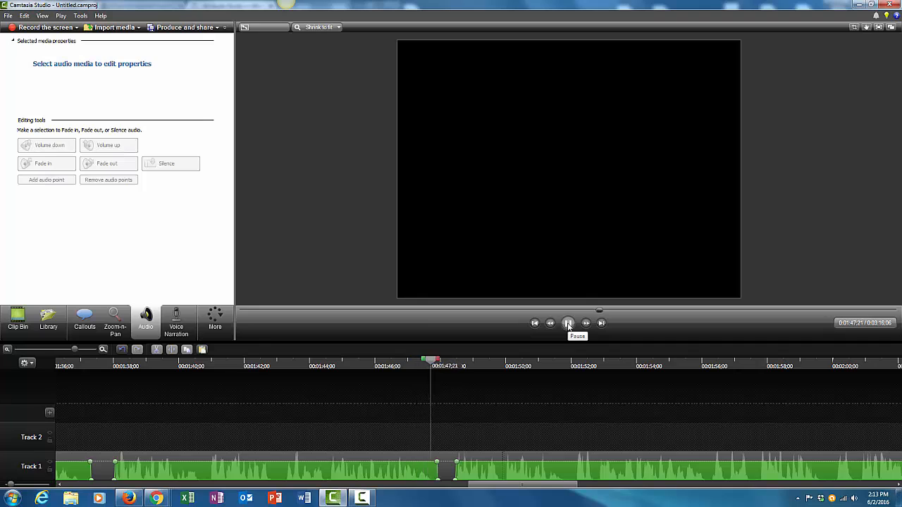
click(568, 324)
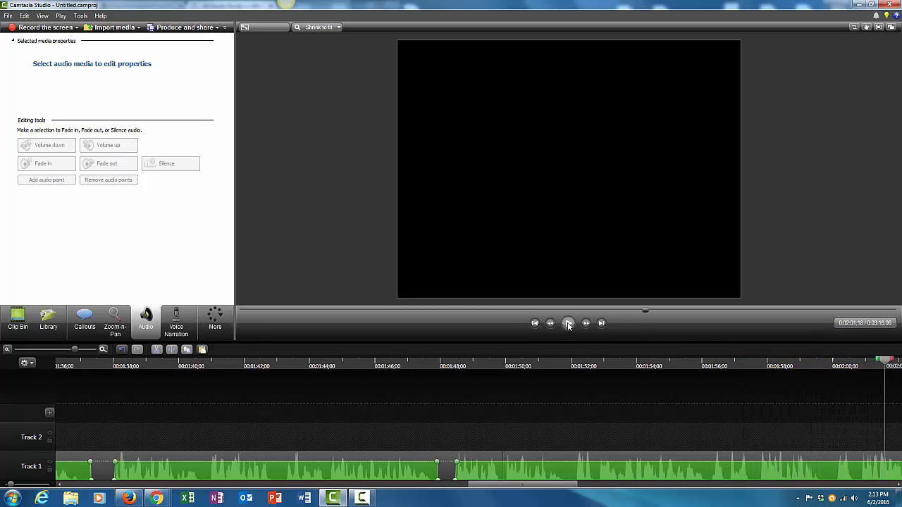
drag(887, 362, 838, 382)
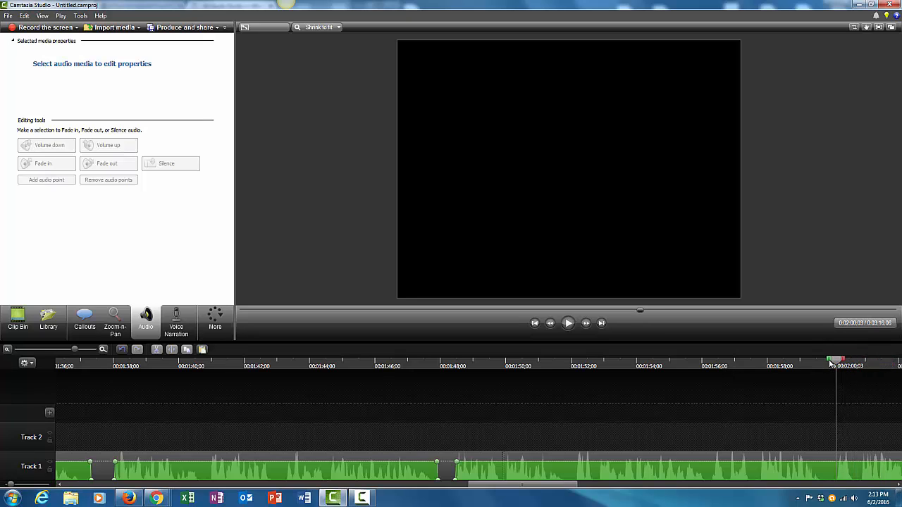
drag(819, 367, 822, 365)
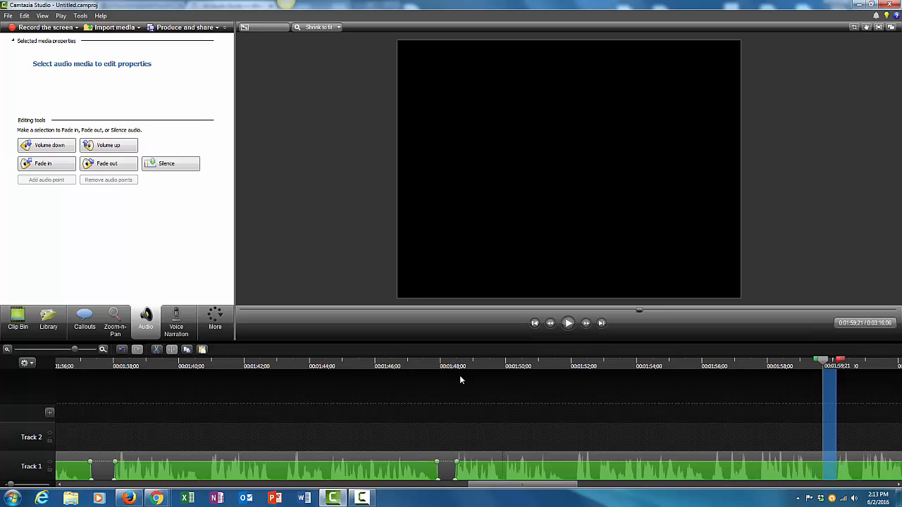
click(176, 164)
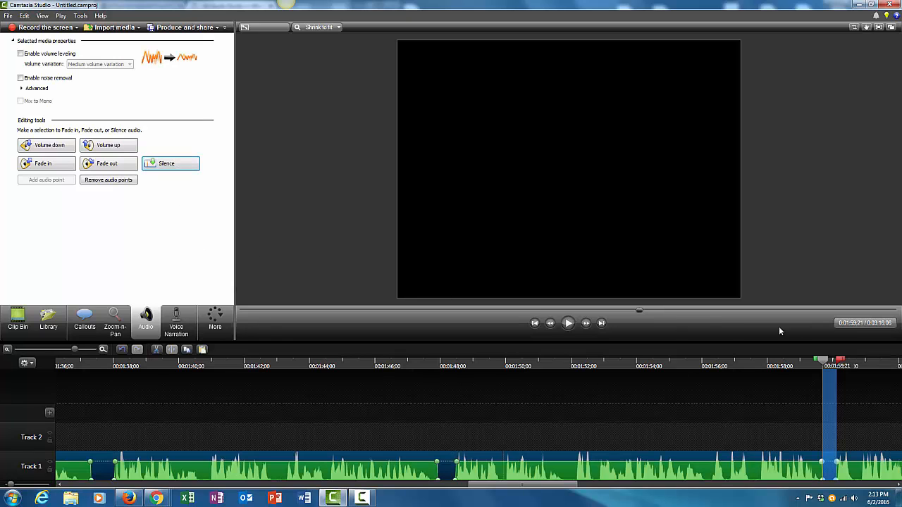
- Play back from about 00:01:58 and silence the audio from about 00:02:07:15 to 00:02:08:01
mouse_move(841, 362)
mouse_down()
mouse_move(826, 371)
mouse_move(793, 362)
mouse_up()
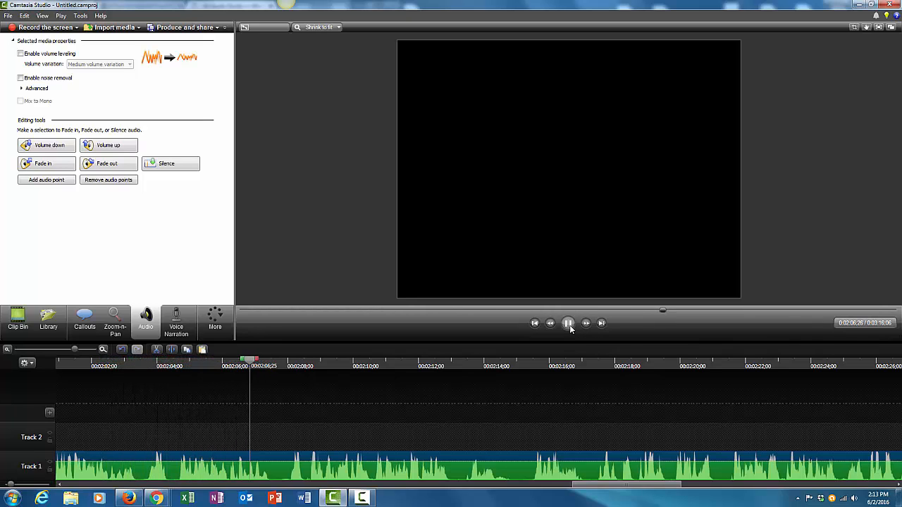
click(569, 325)
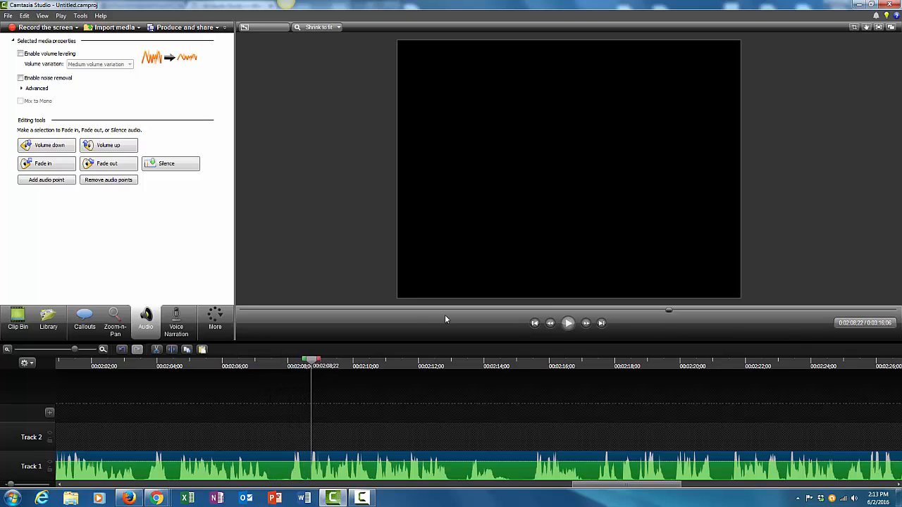
drag(310, 363, 264, 365)
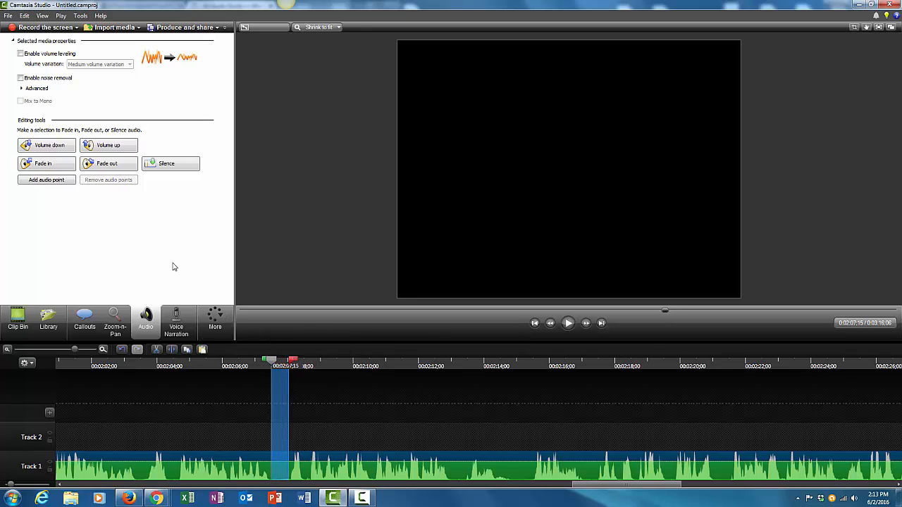
click(160, 170)
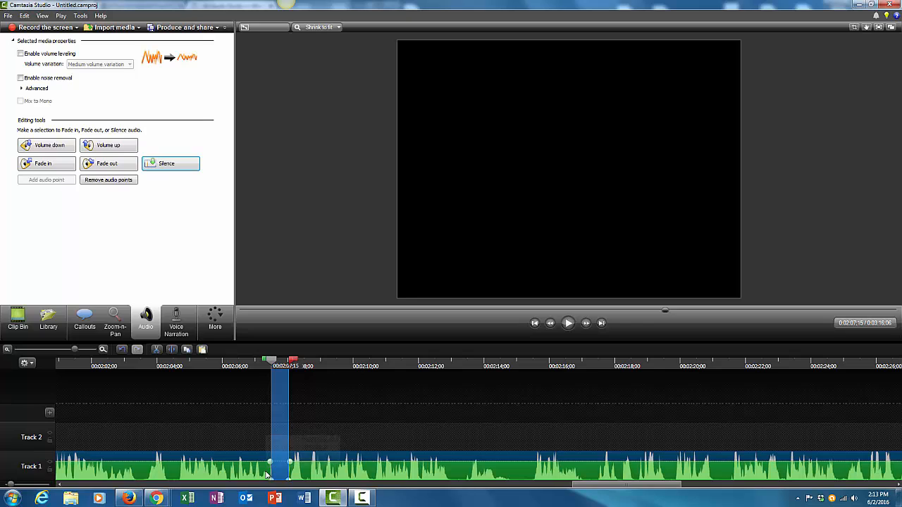
- Check the silenced selection's end and play back the narration from about 00:02:06 onward
click(295, 361)
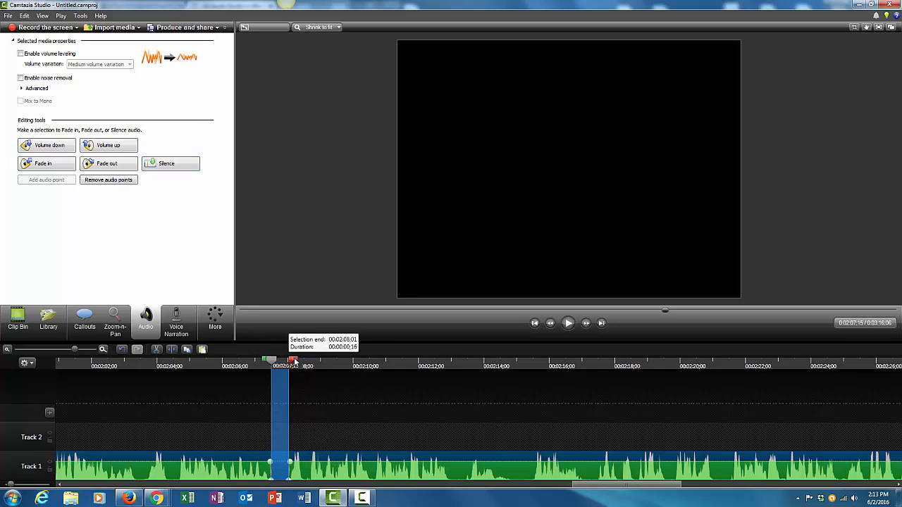
drag(295, 361, 247, 375)
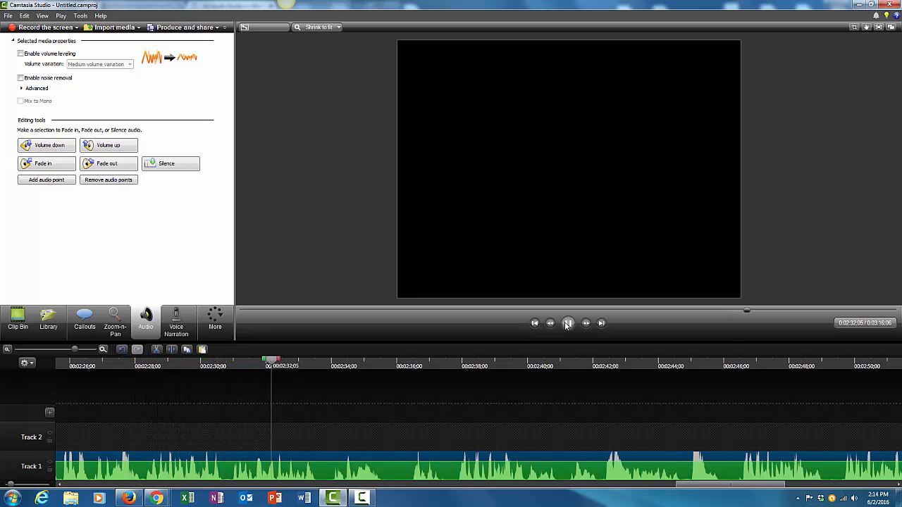
click(567, 323)
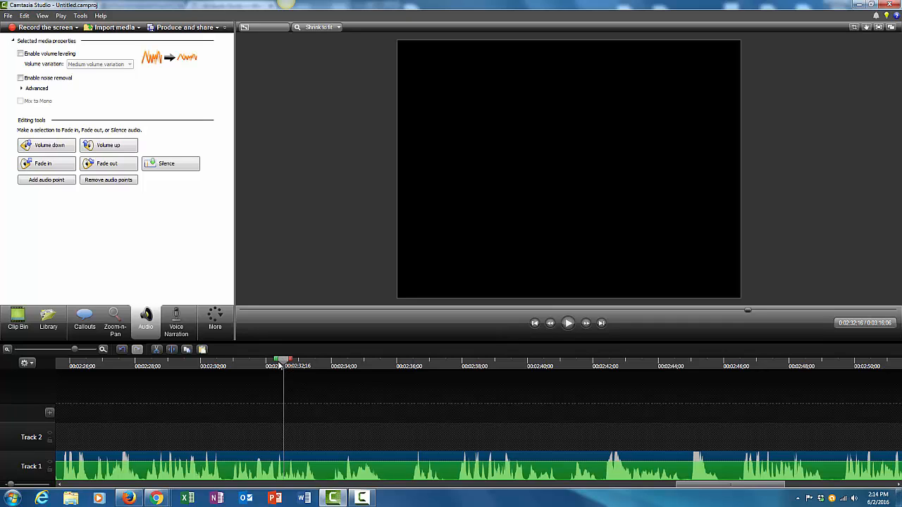
- Silence the audio from about 00:02:30:05 to 00:02:30:21
drag(280, 365, 216, 365)
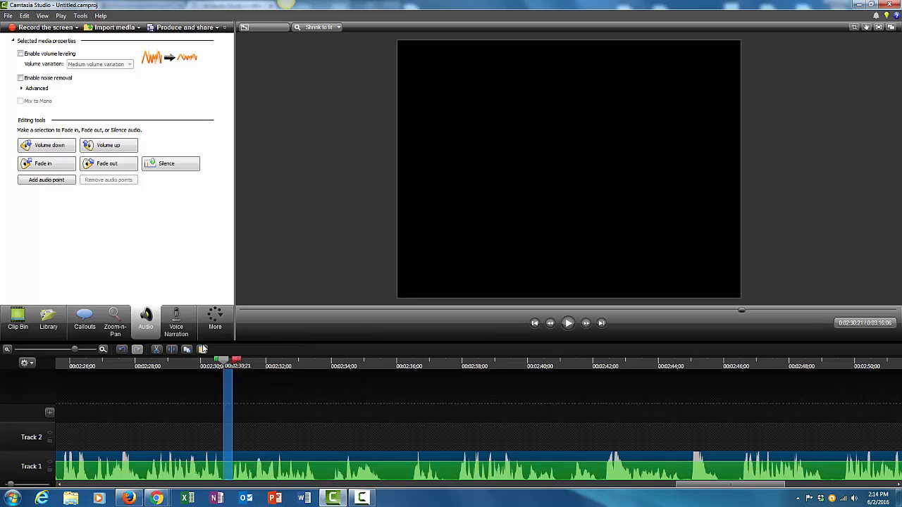
click(167, 164)
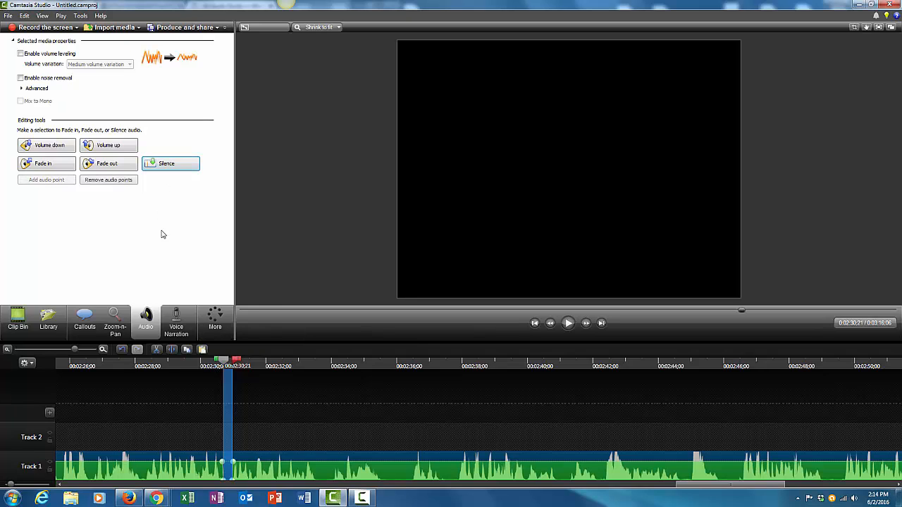
- Play back from about 00:02:30 and cut the audio from about 00:02:36:09 to 00:02:38
click(213, 367)
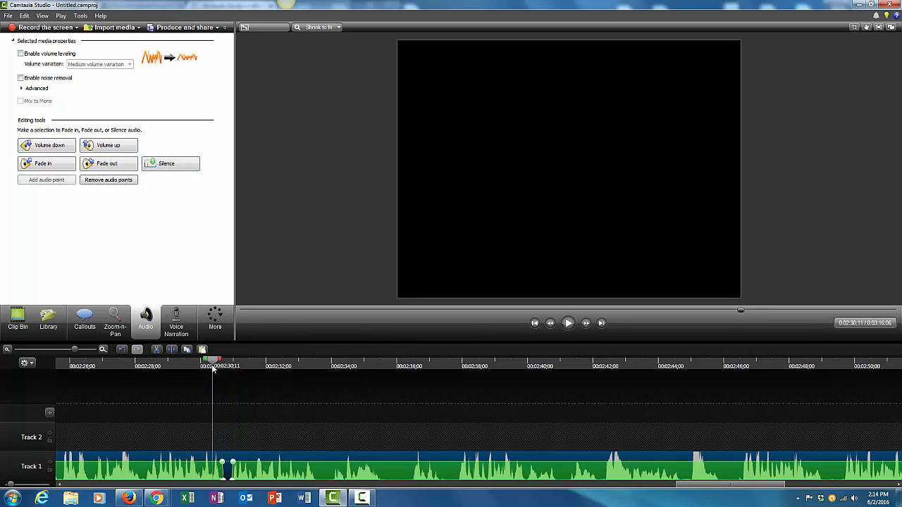
click(568, 323)
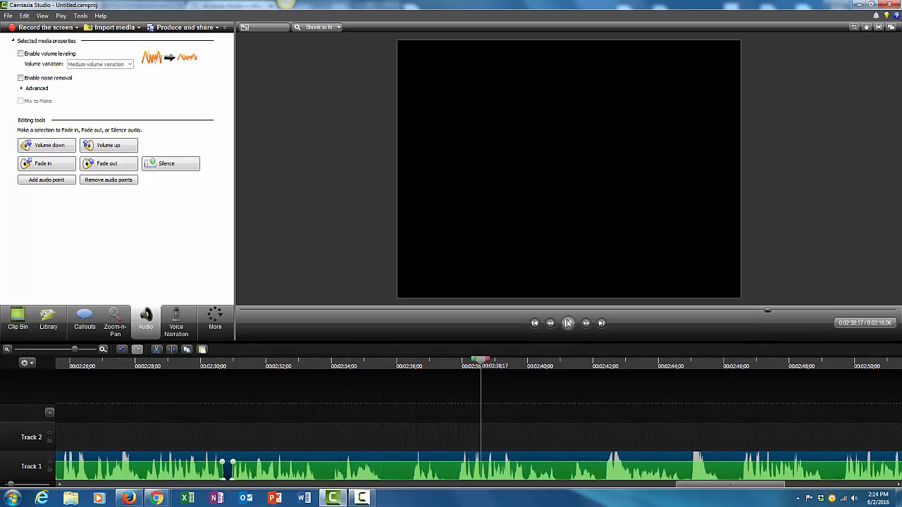
click(568, 323)
drag(496, 363, 400, 379)
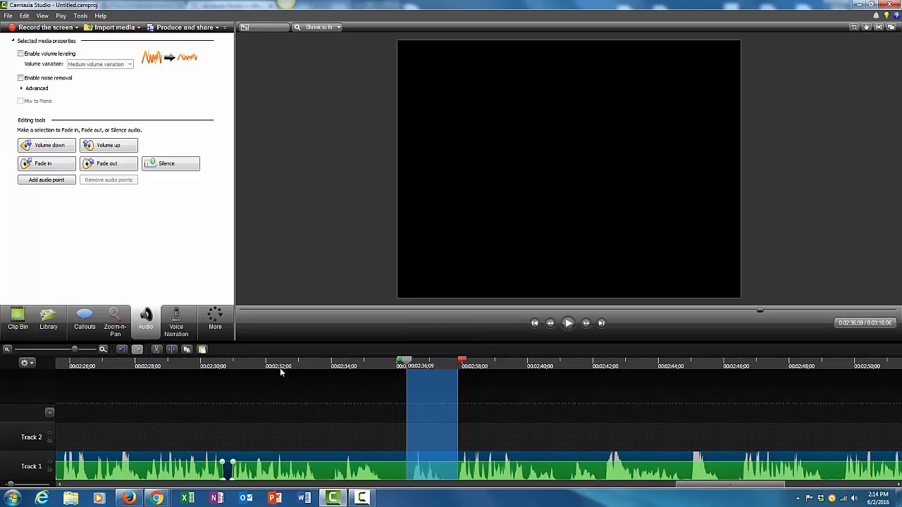
click(157, 350)
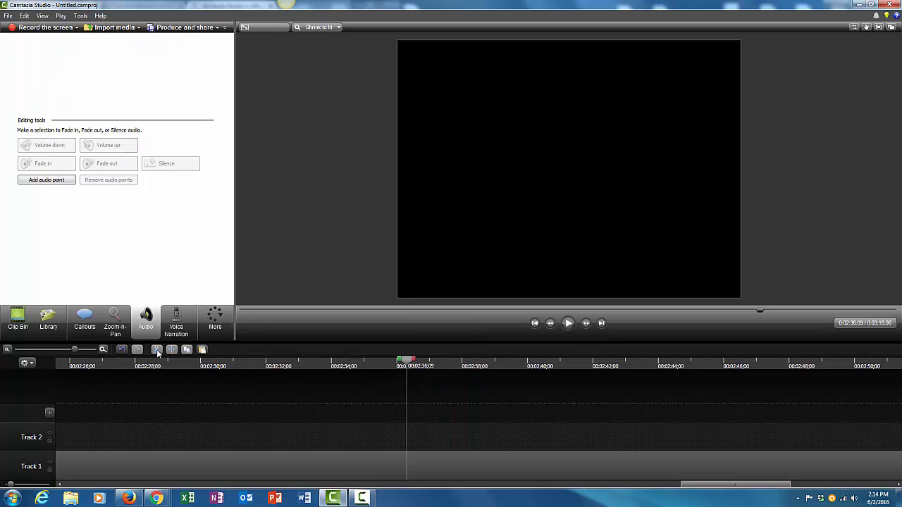
- Play back from about 00:02:34 and silence the audio from about 00:02:43:03 to 00:02:43:19
click(327, 363)
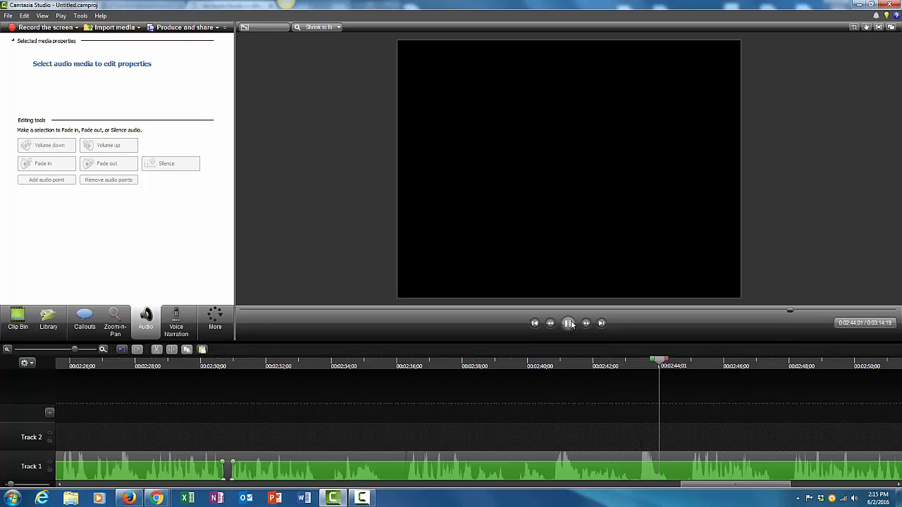
click(569, 323)
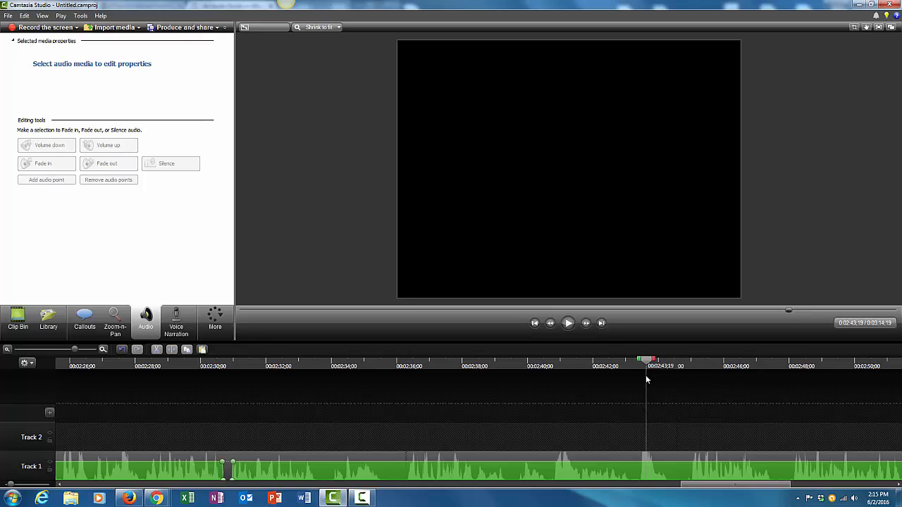
drag(646, 378, 622, 367)
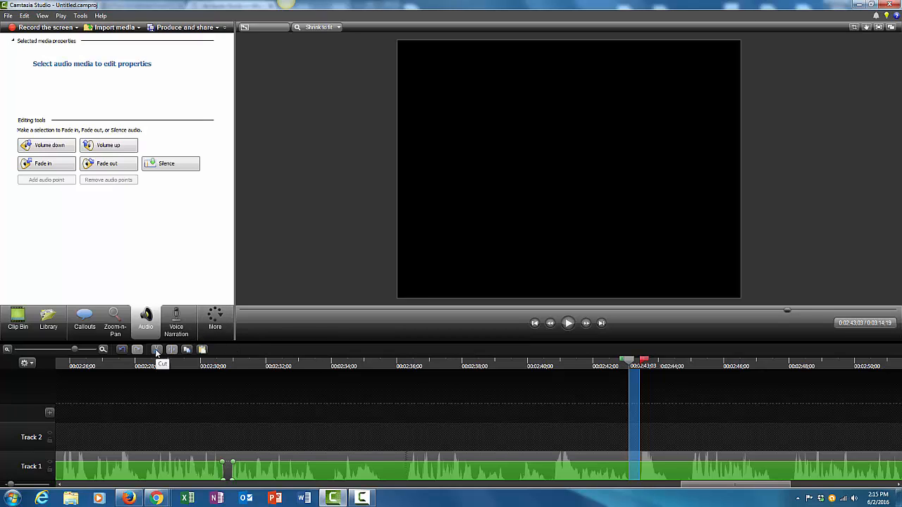
click(176, 169)
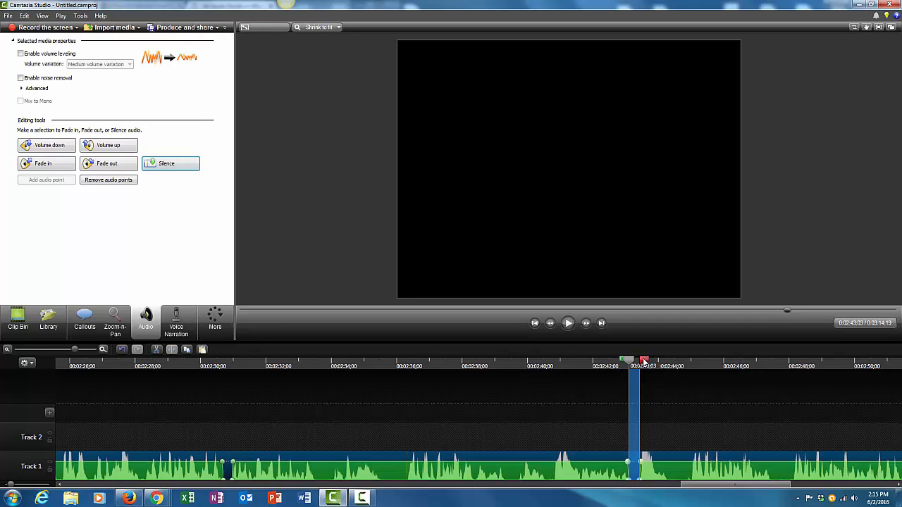
- Play back from about 00:02:42 and cut the audio from about 00:02:44:27 to 00:02:48:24
click(601, 364)
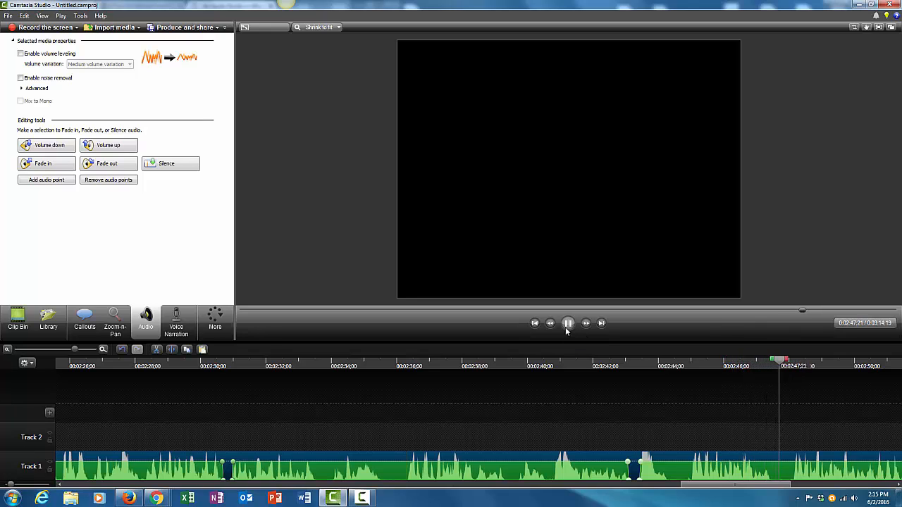
click(567, 327)
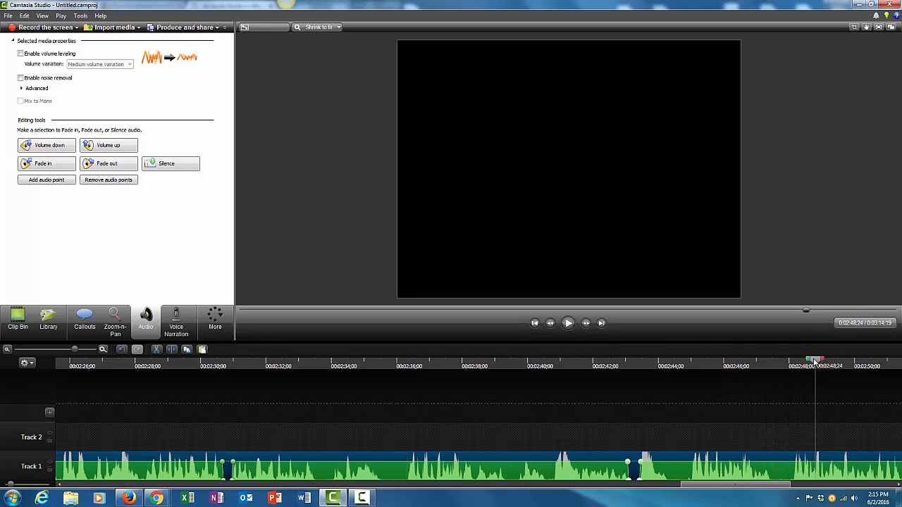
drag(815, 361, 680, 390)
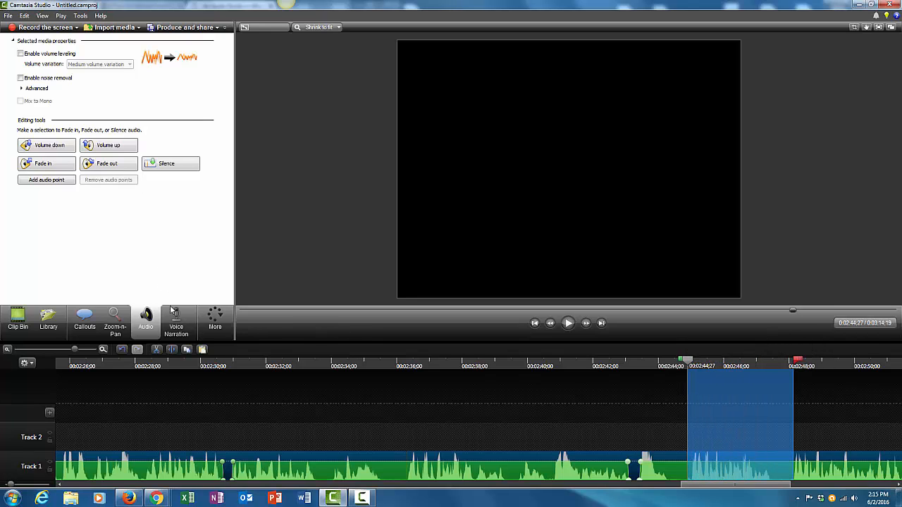
click(158, 349)
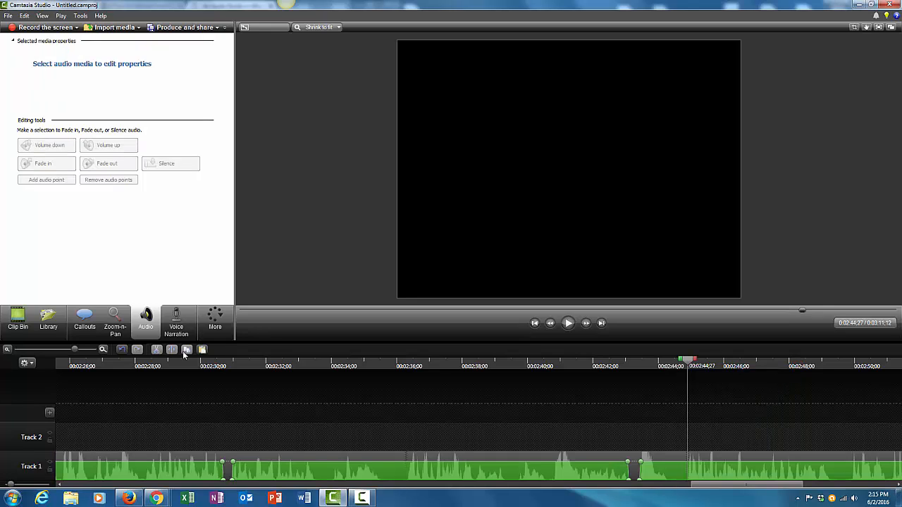
- Play back from about 00:02:42 and silence the audio from about 00:02:49:10 to 00:02:50:13
click(598, 364)
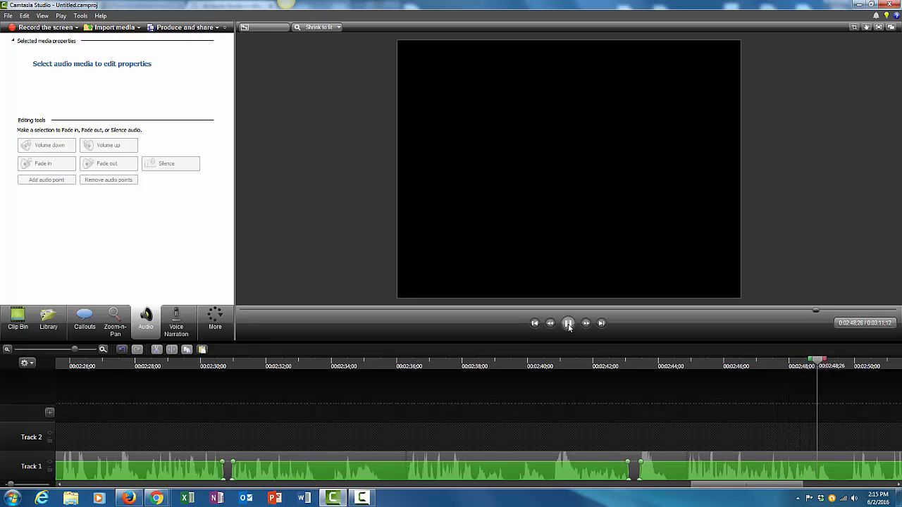
click(569, 323)
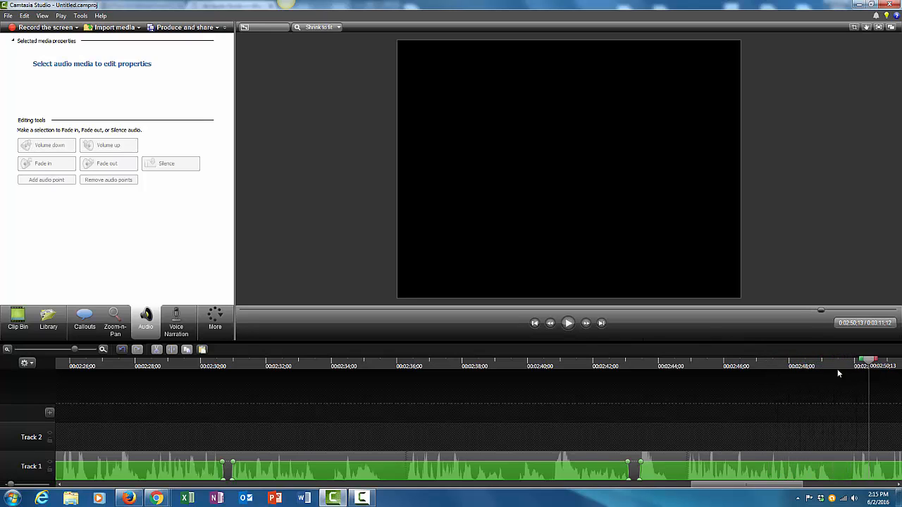
drag(870, 362, 824, 365)
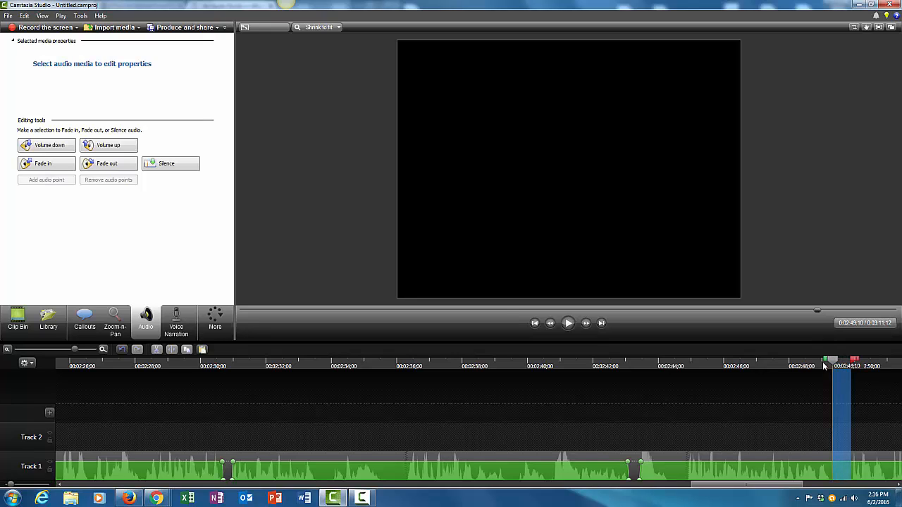
click(169, 169)
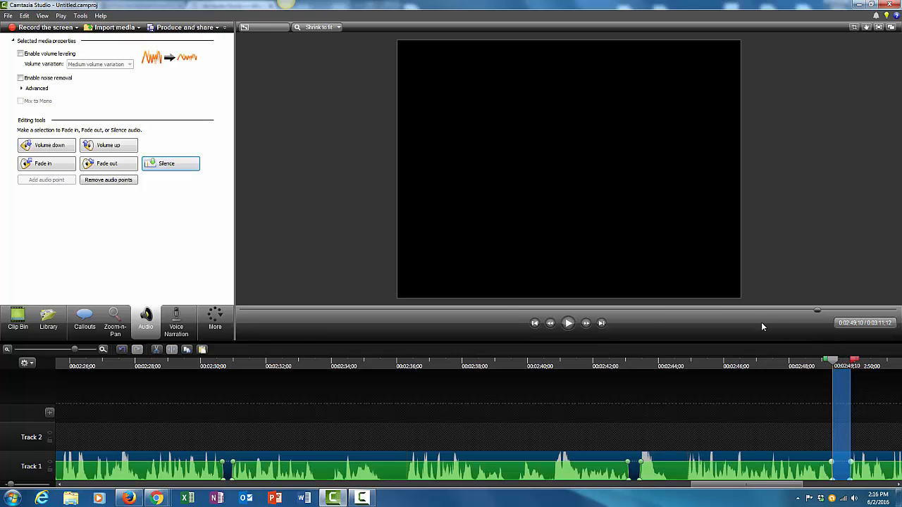
- Play back from about 00:02:49 and silence the audio from about 00:02:54:24 to 00:02:55:03
drag(854, 363, 819, 363)
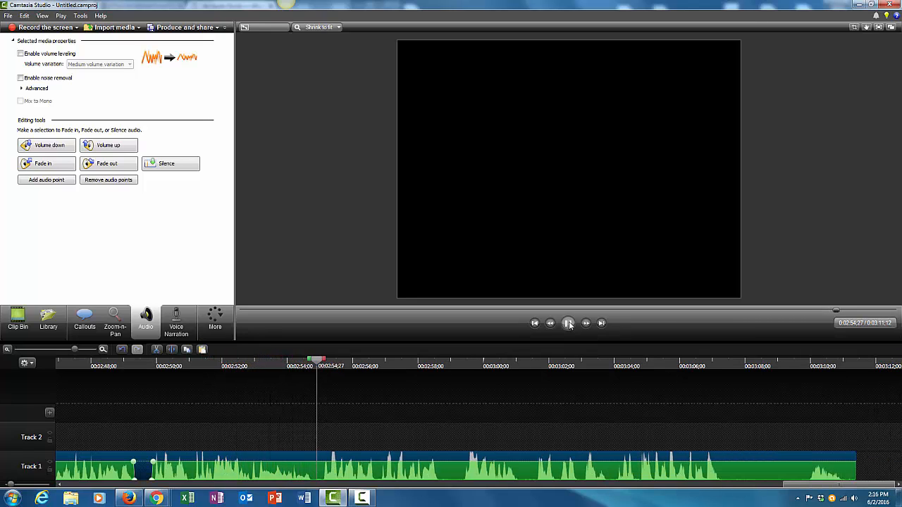
click(569, 323)
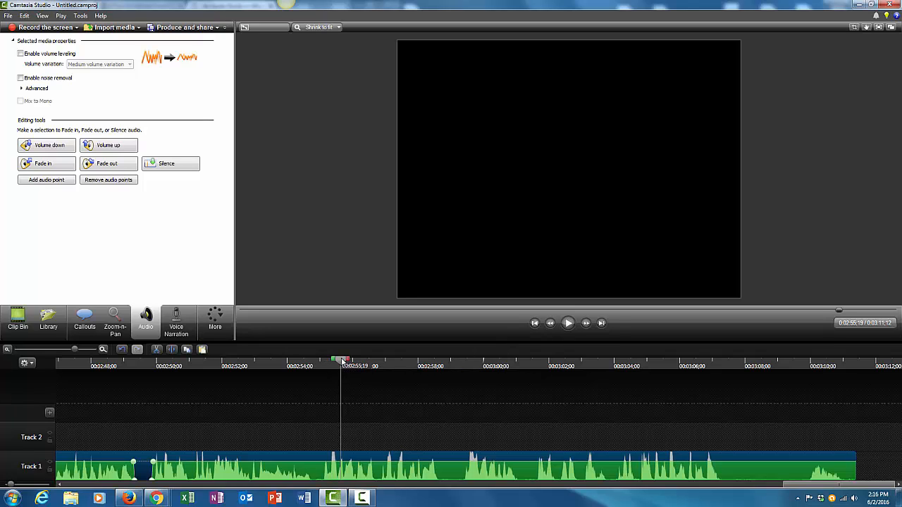
drag(343, 362, 326, 370)
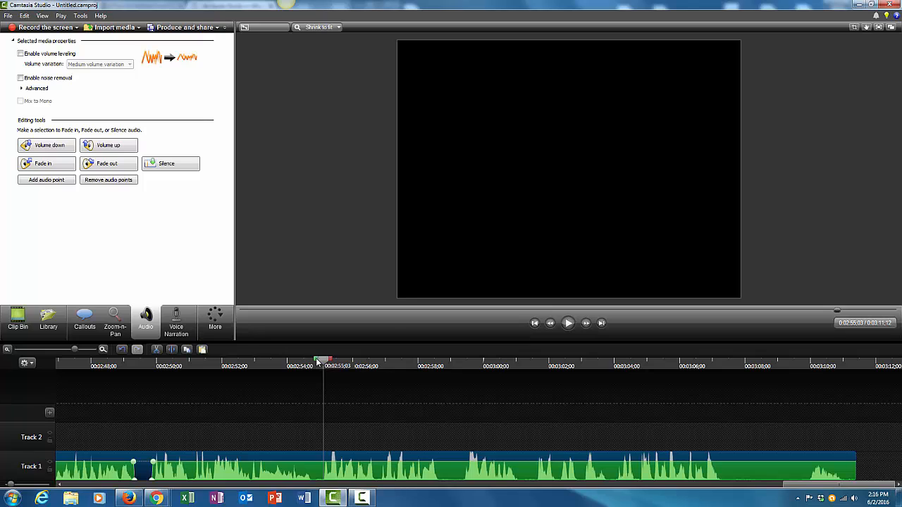
drag(317, 361, 307, 364)
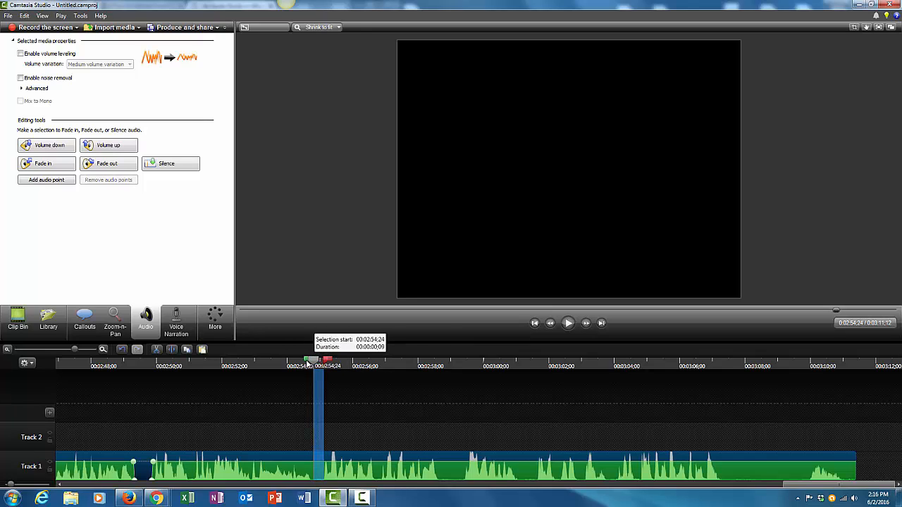
click(167, 167)
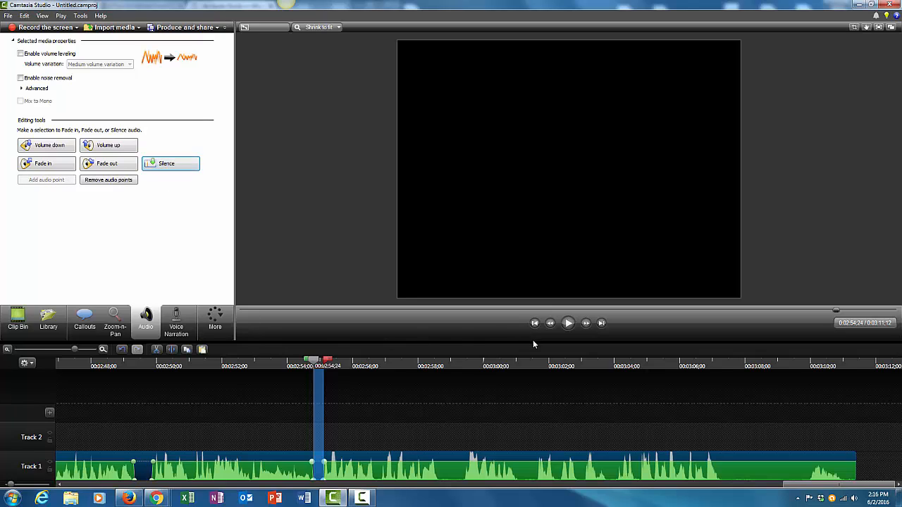
- Play the edited narration to its end and then again from the start
drag(329, 361, 302, 366)
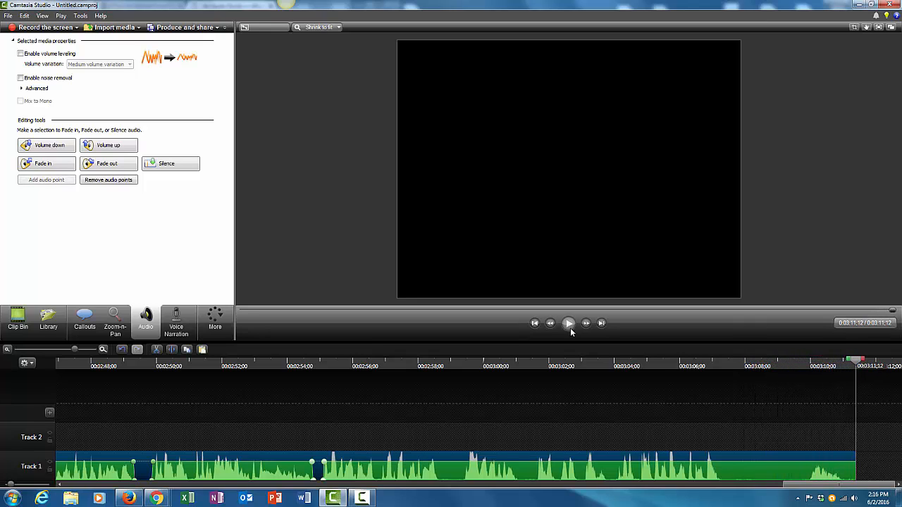
click(571, 328)
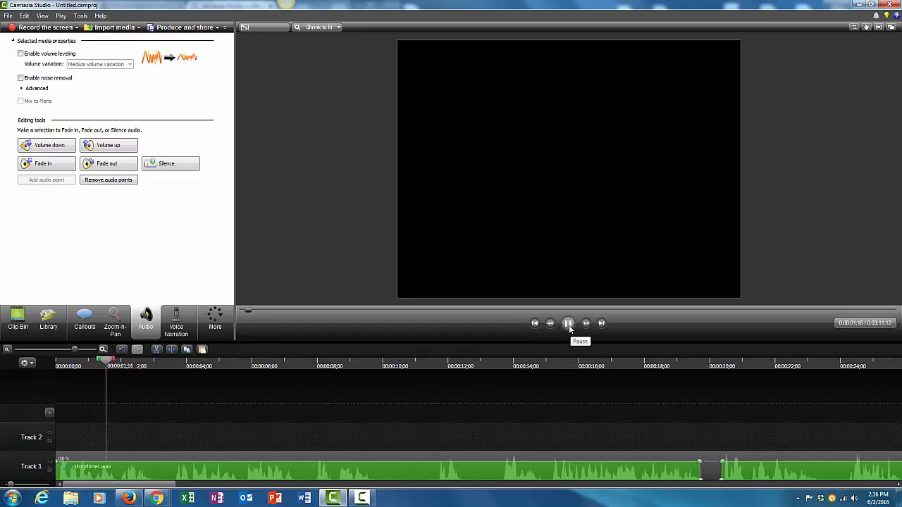
click(570, 328)
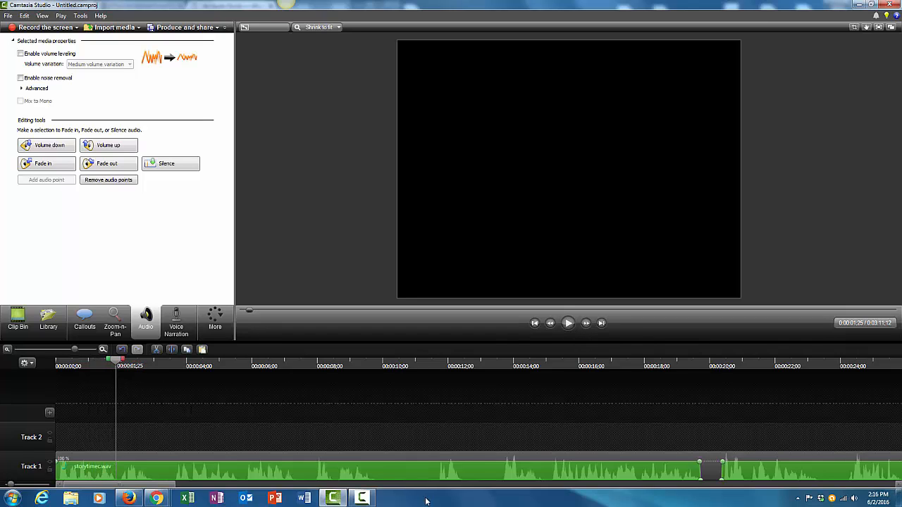
click(362, 498)
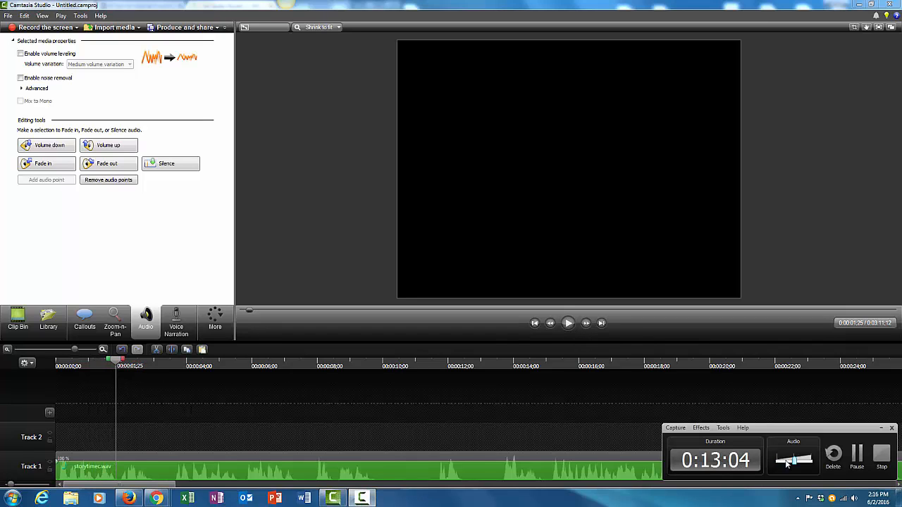